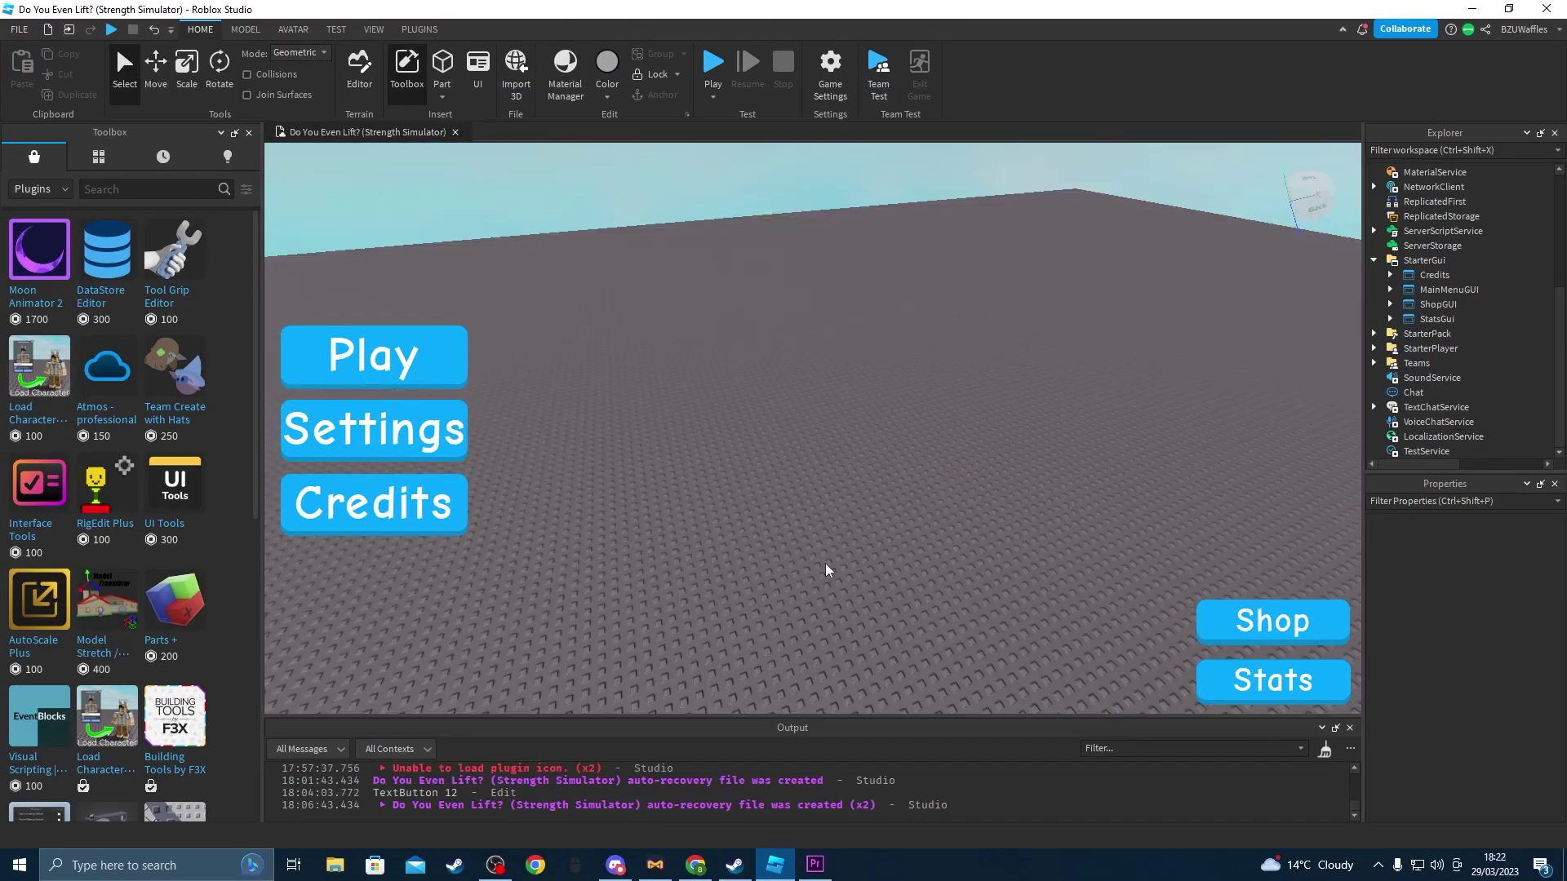
{"action": "right_click_drag", "start_coordinate": [829, 530], "coordinate": [831, 536]}
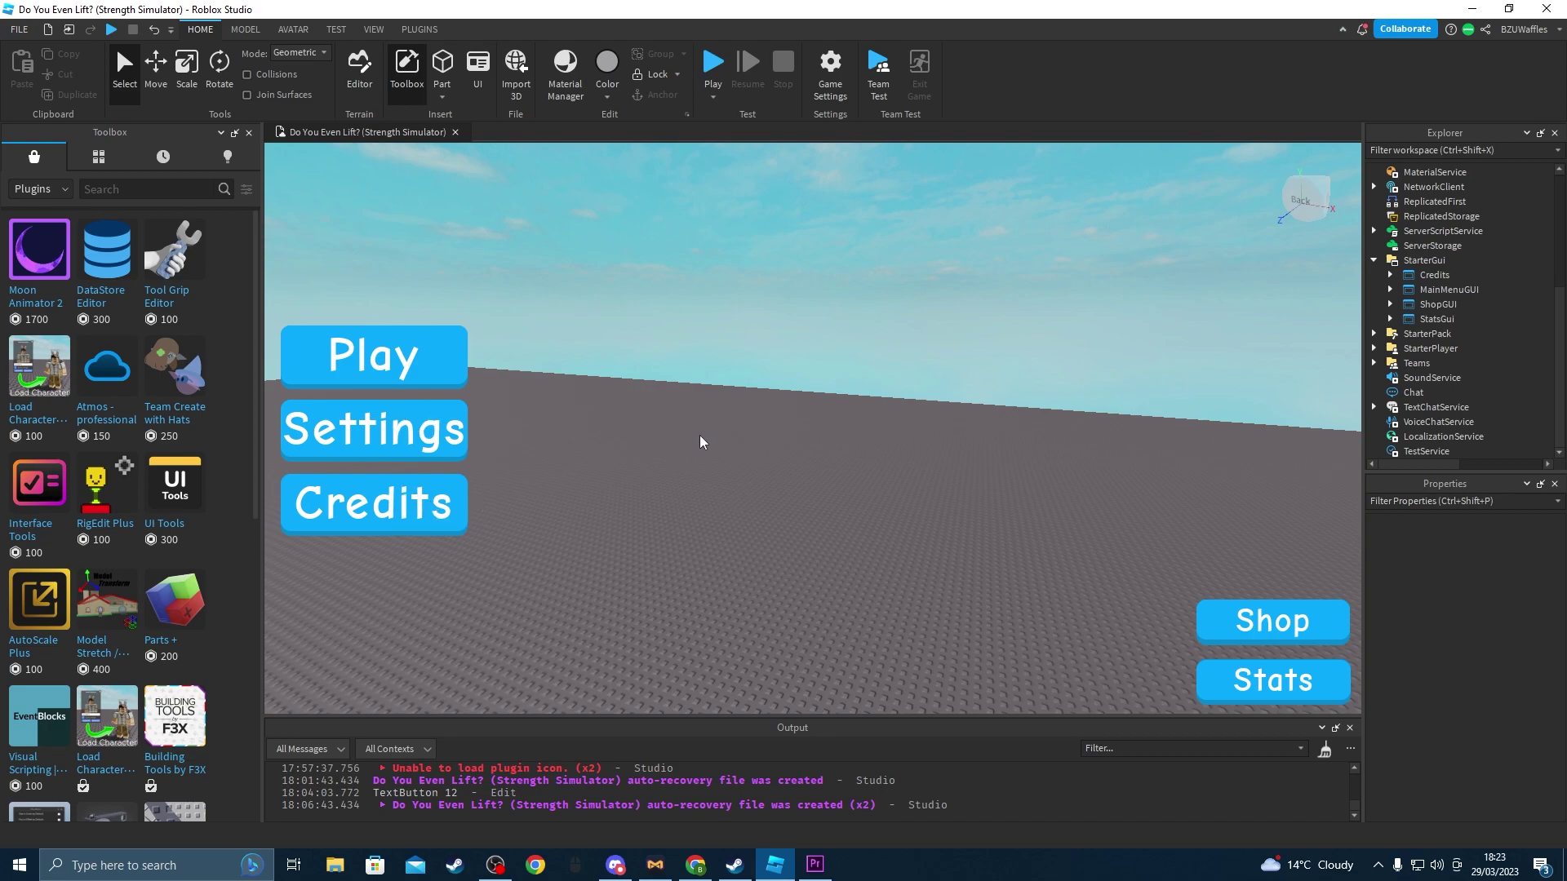
{"action": "right_click_drag", "start_coordinate": [700, 442], "coordinate": [884, 413]}
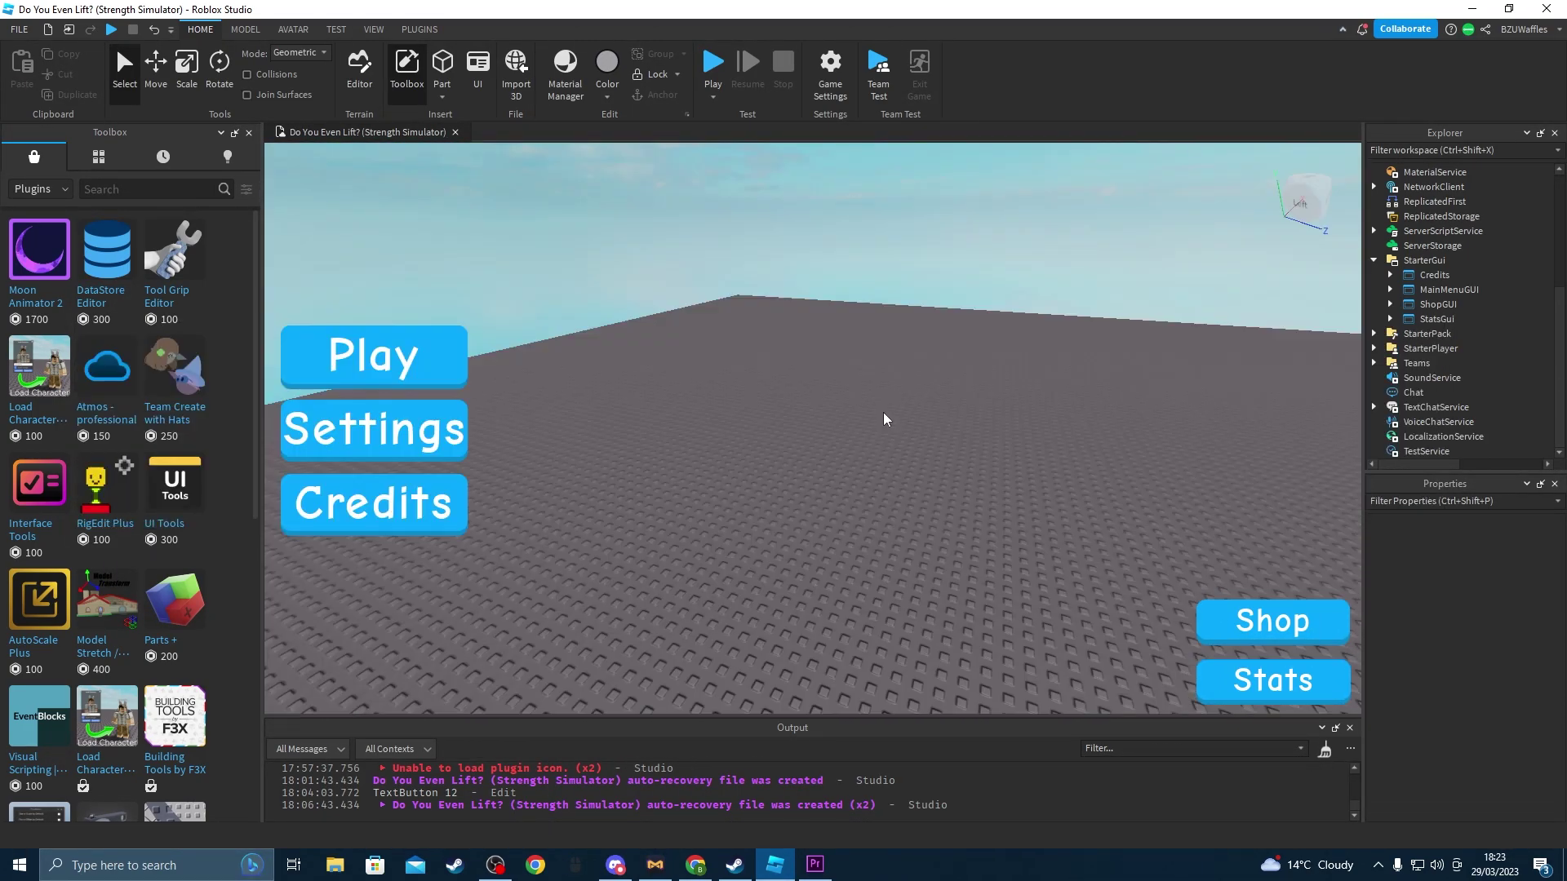
{"action": "left_click", "coordinate": [1445, 290]}
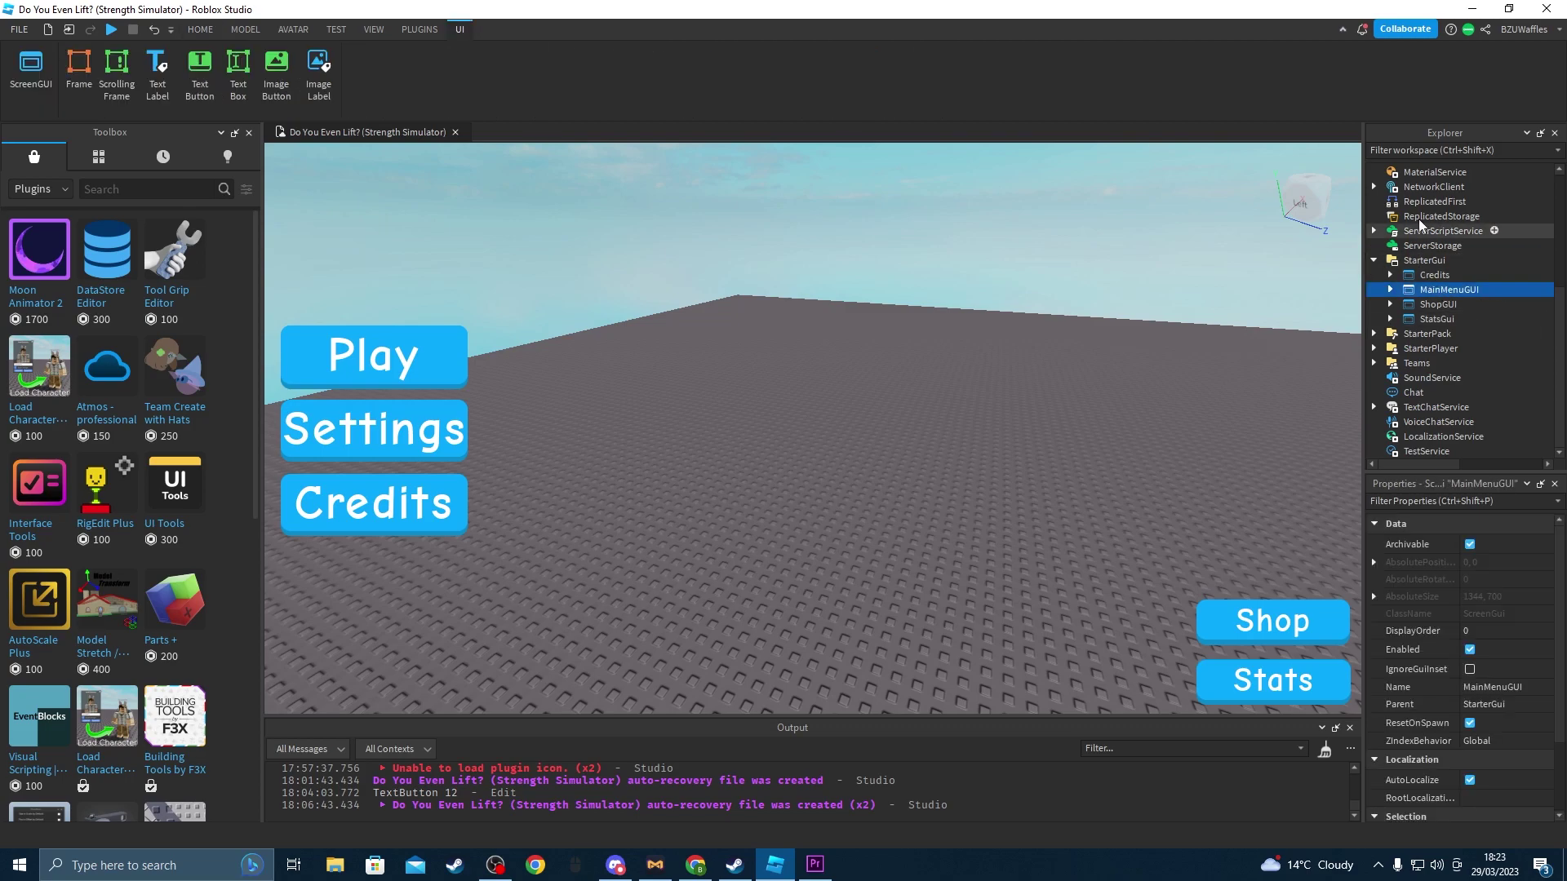
{"action": "scroll", "coordinate": [1463, 297], "scroll_direction": "up", "scroll_amount": 1}
Insert a new ScreenGui into StarterGui and rename it MenuGUI2.
{"action": "left_click", "coordinate": [1457, 304]}
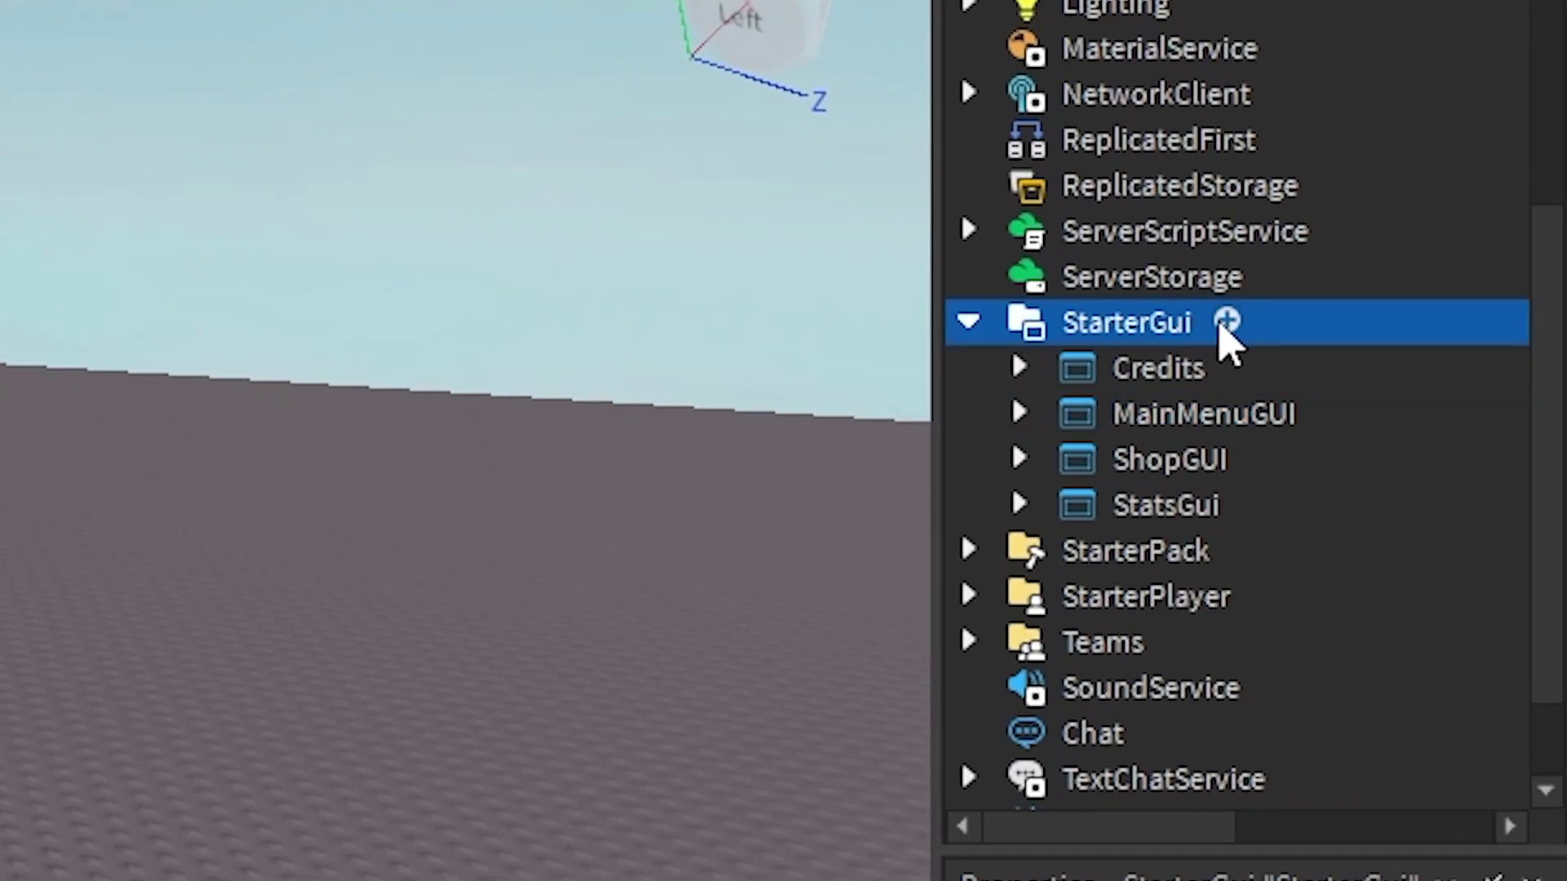
{"action": "left_click", "coordinate": [1225, 324]}
{"action": "left_click", "coordinate": [1180, 516]}
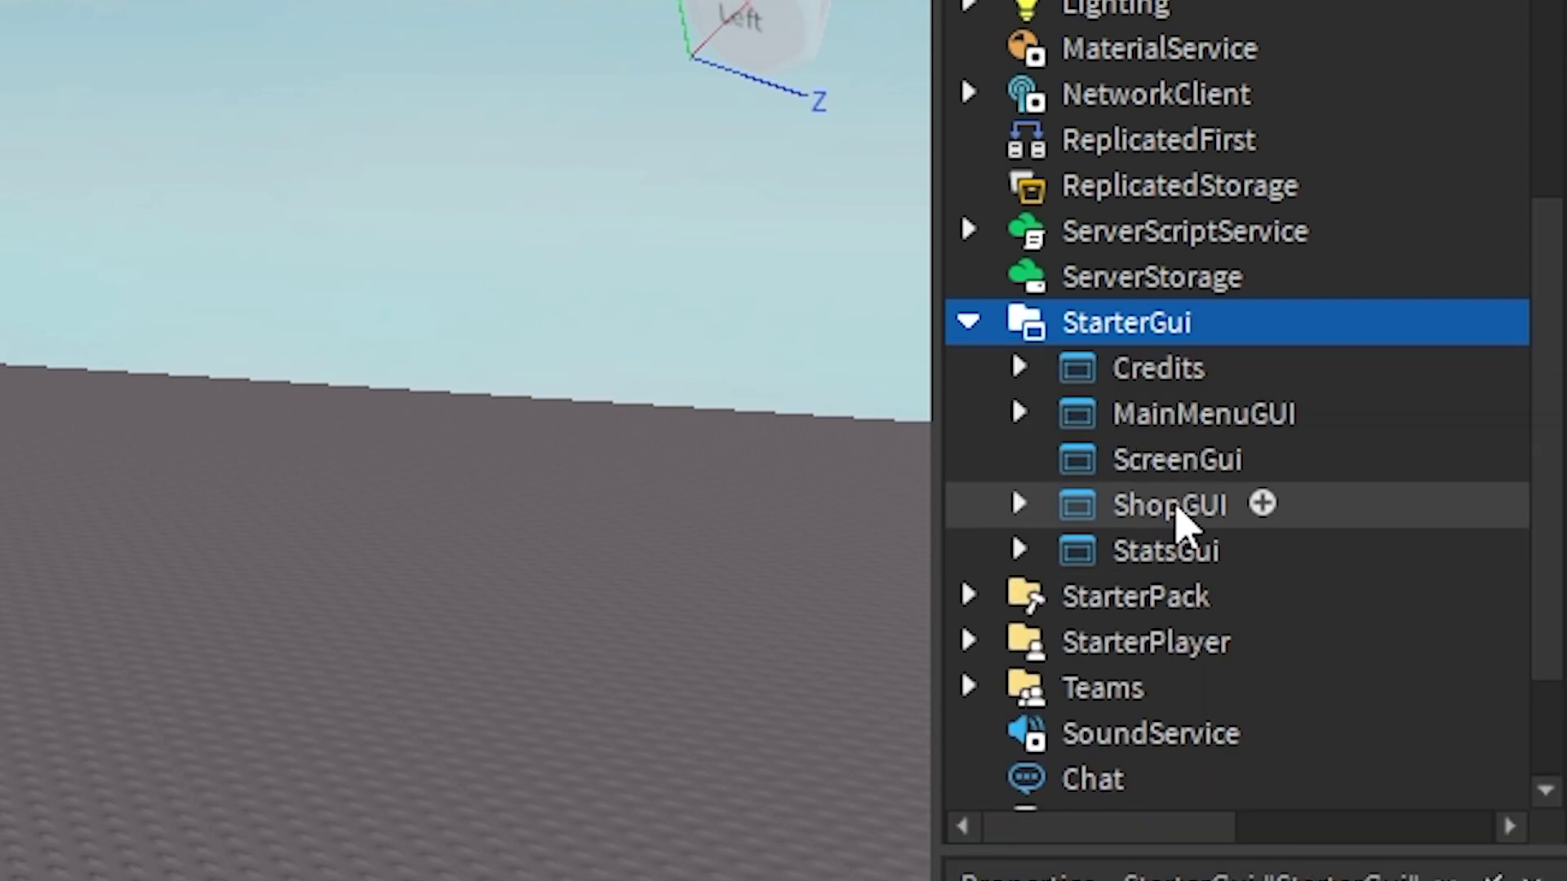
{"action": "left_click", "coordinate": [1167, 462]}
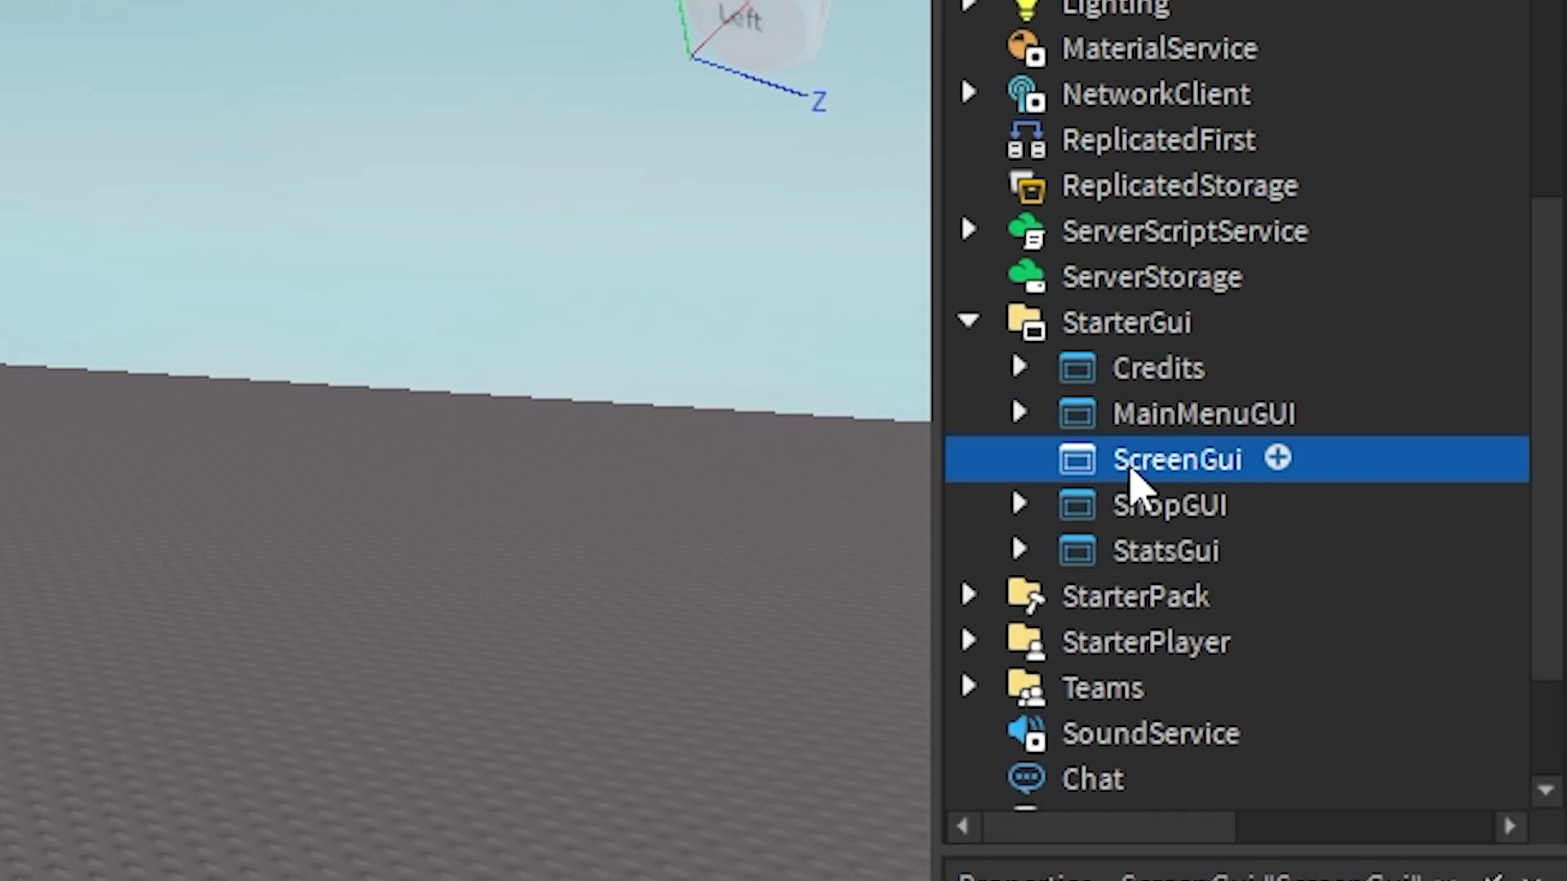
{"action": "left_click", "coordinate": [1142, 461]}
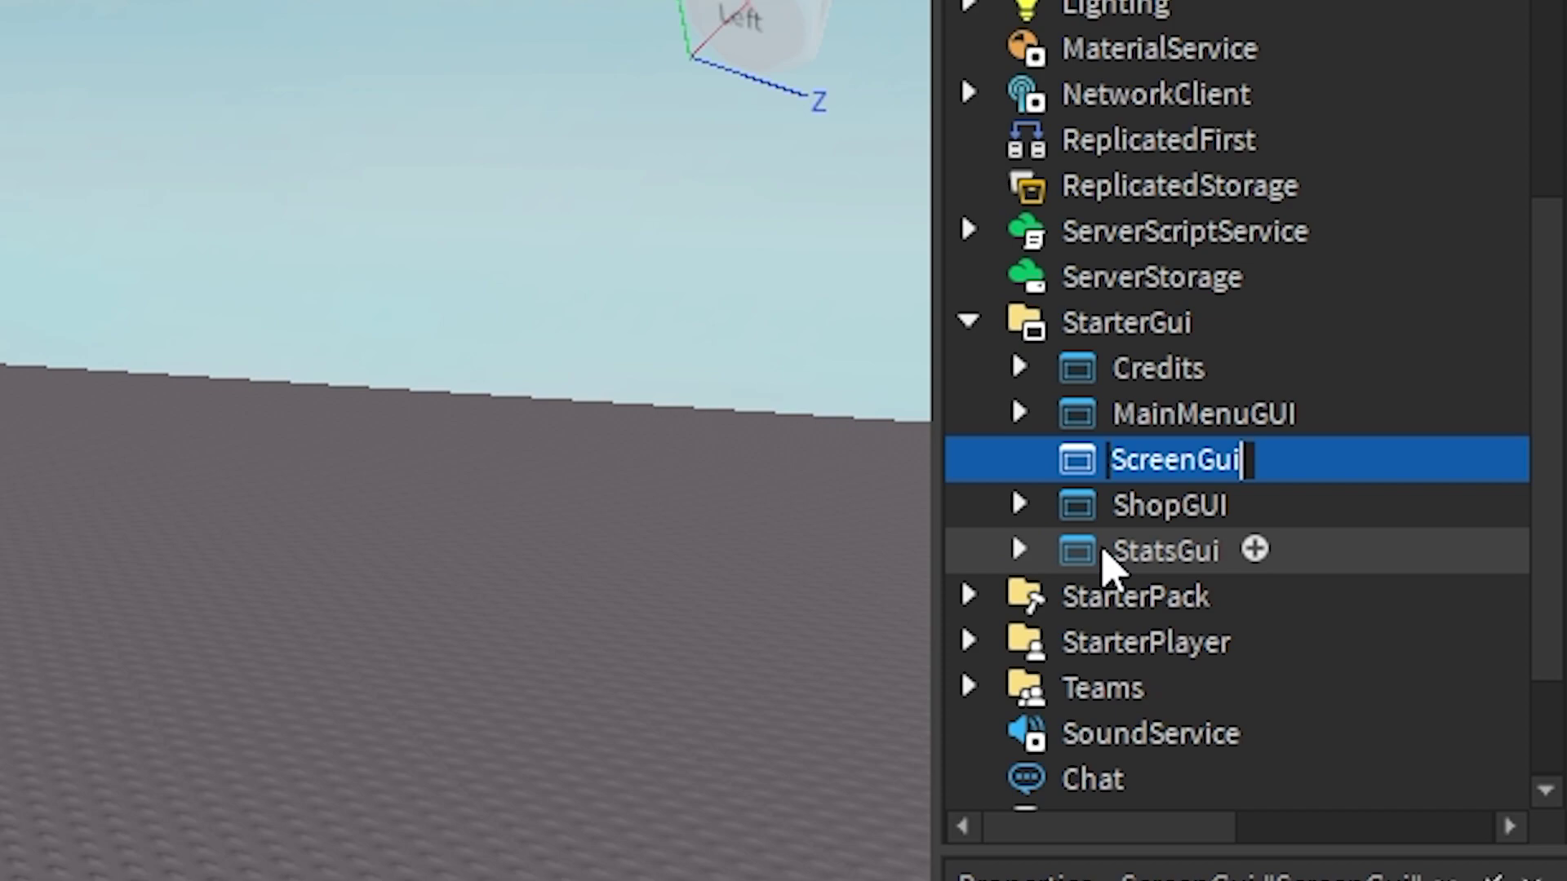
{"action": "type", "text": "Menu"}
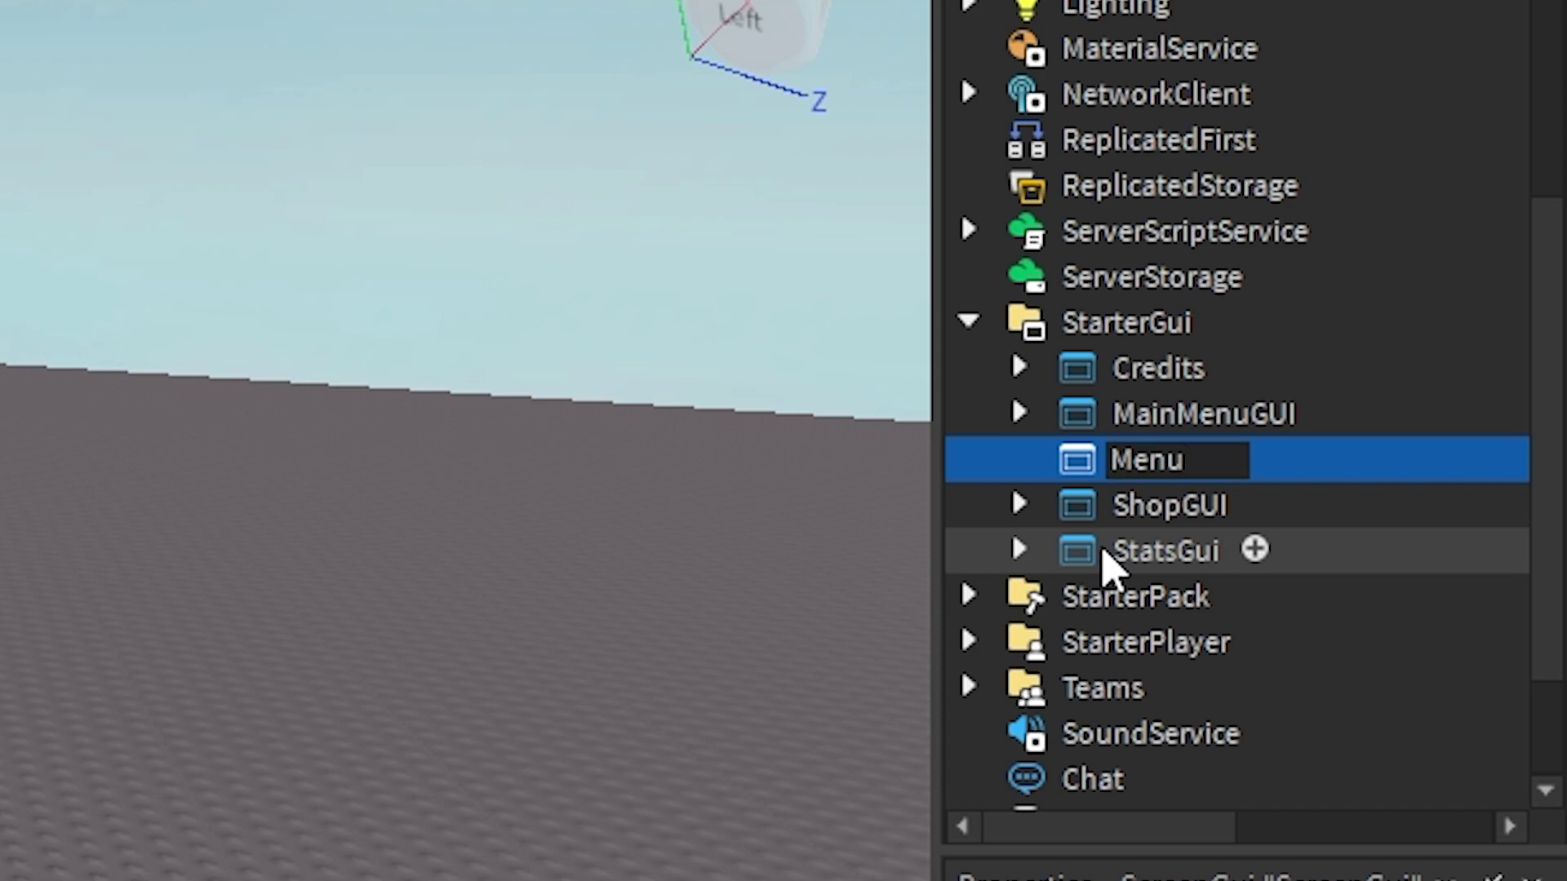
{"action": "type", "text": "GUI2"}
{"action": "key", "text": "Return"}
Insert a Frame into MenuGUI2 and rename it MainFrame.
{"action": "left_click", "coordinate": [1256, 459]}
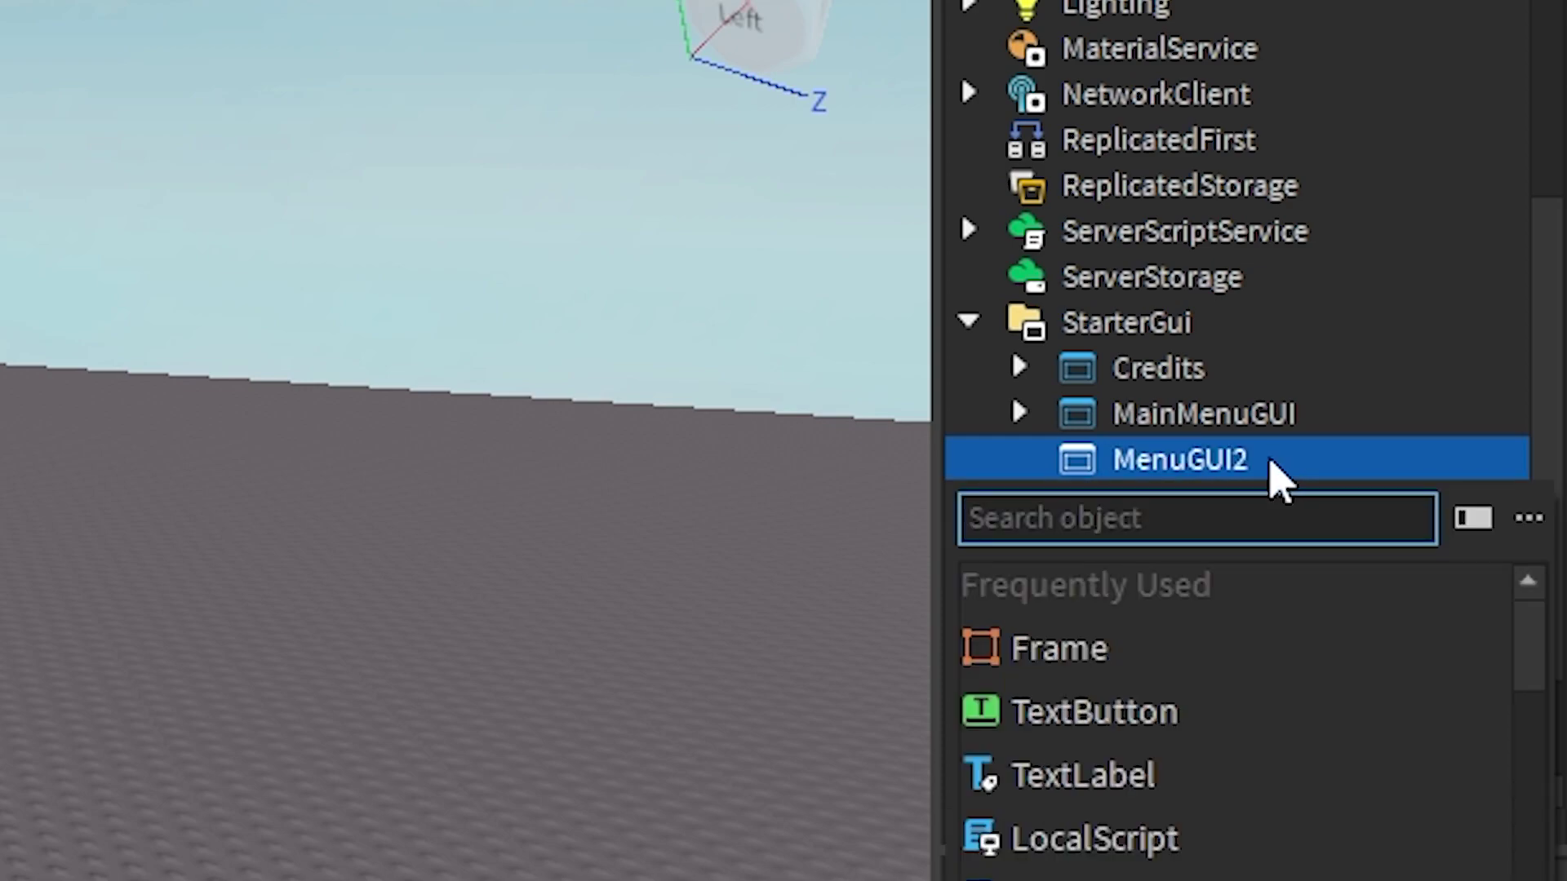
{"action": "left_click", "coordinate": [1134, 657]}
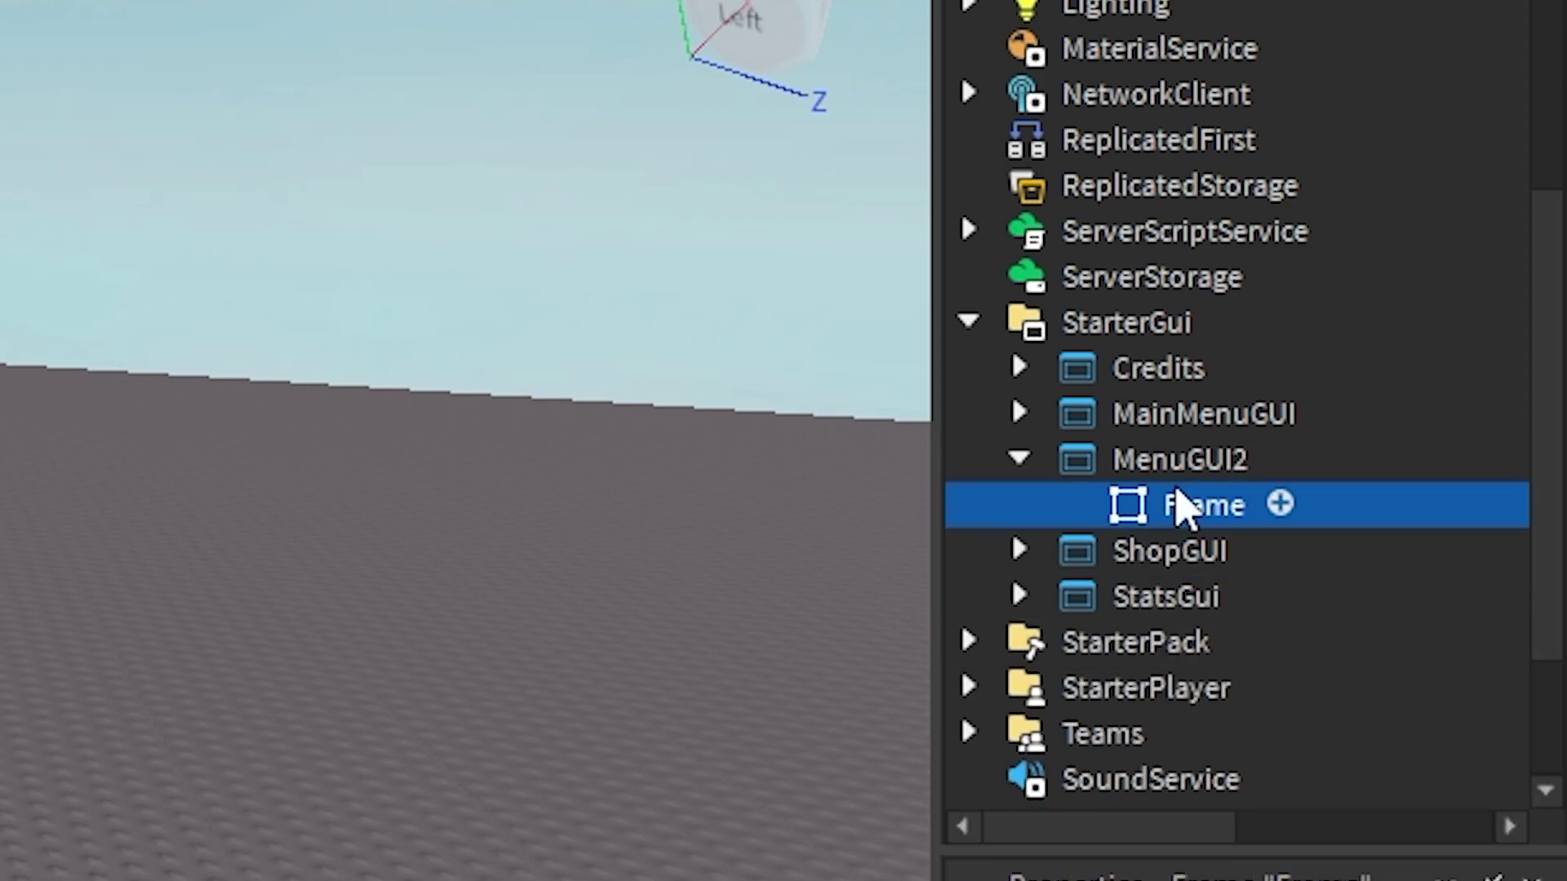
{"action": "double_click", "coordinate": [1181, 506]}
{"action": "type", "text": "MainF"}
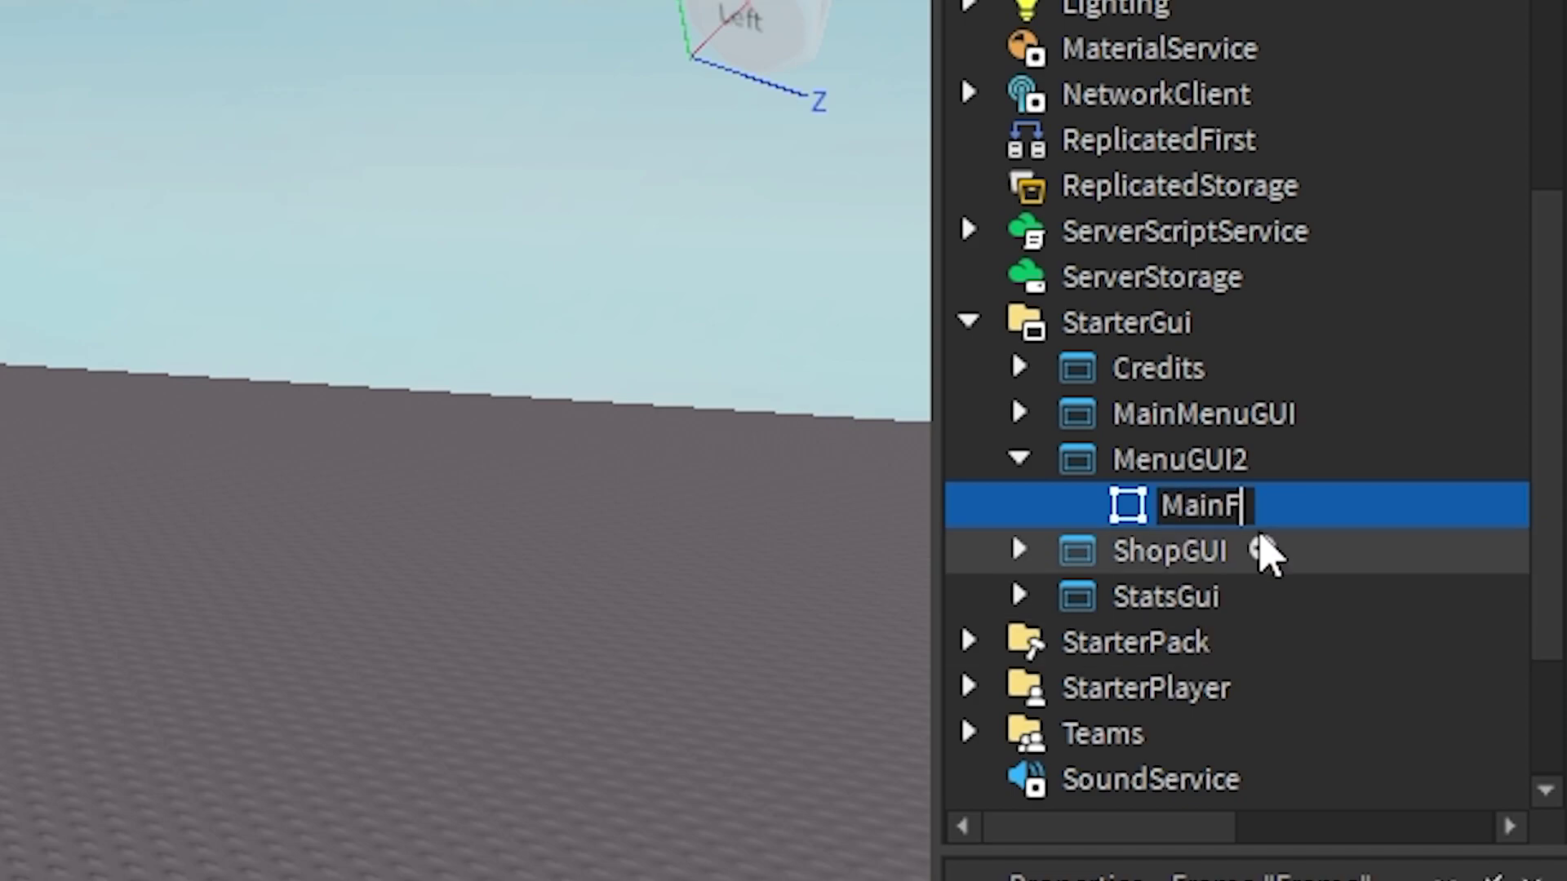
{"action": "type", "text": "rame"}
{"action": "key", "text": "Return"}
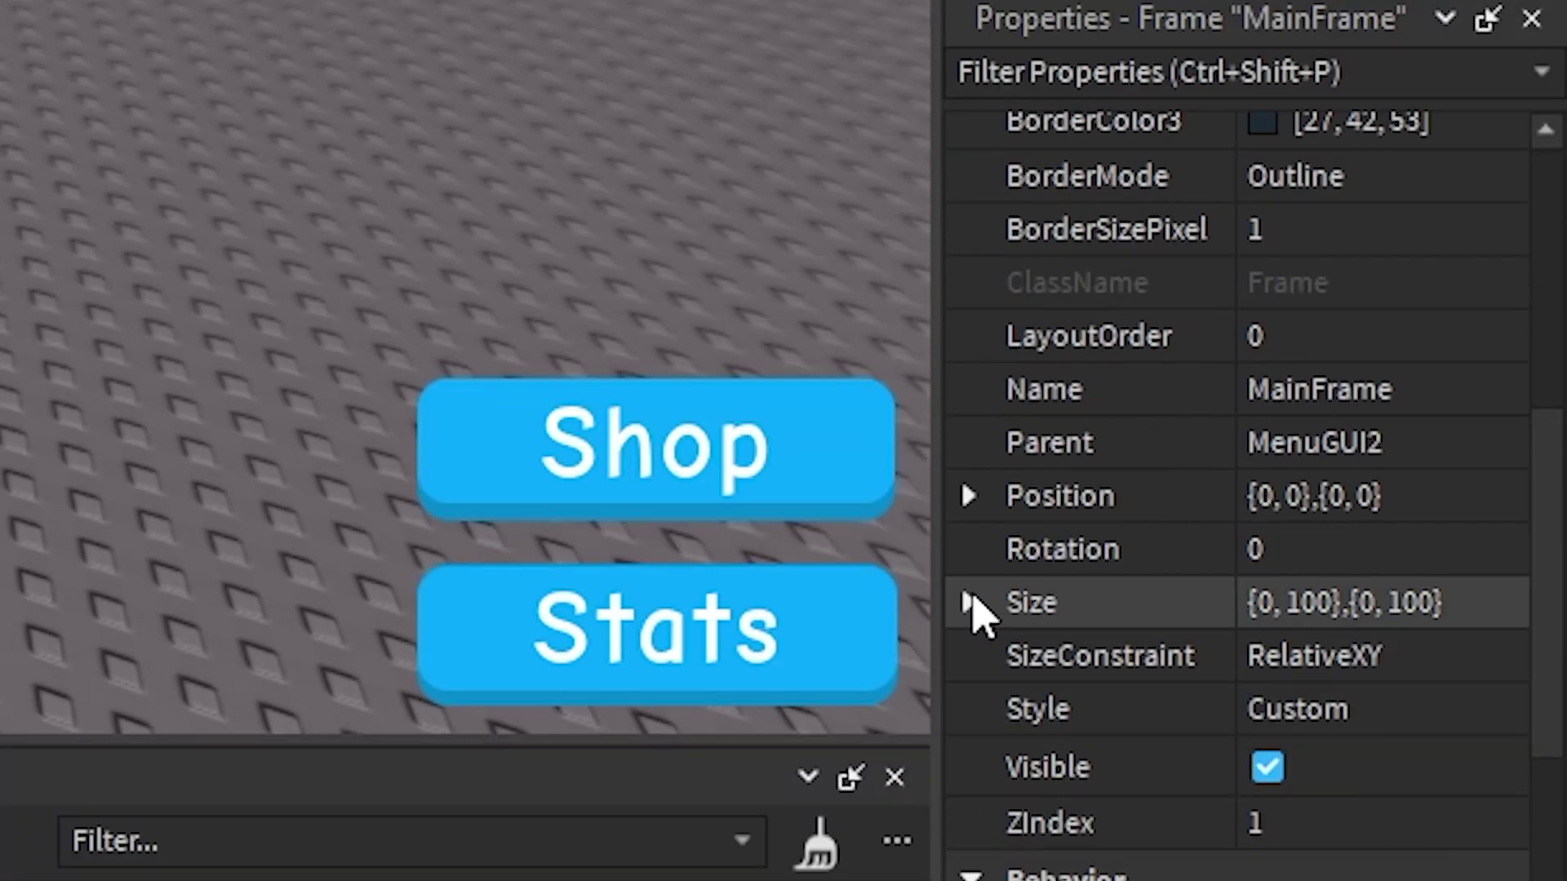
Set the MainFrame size scale to 1 on both the X and Y axes.
{"action": "left_click", "coordinate": [969, 603]}
{"action": "left_click", "coordinate": [1018, 708]}
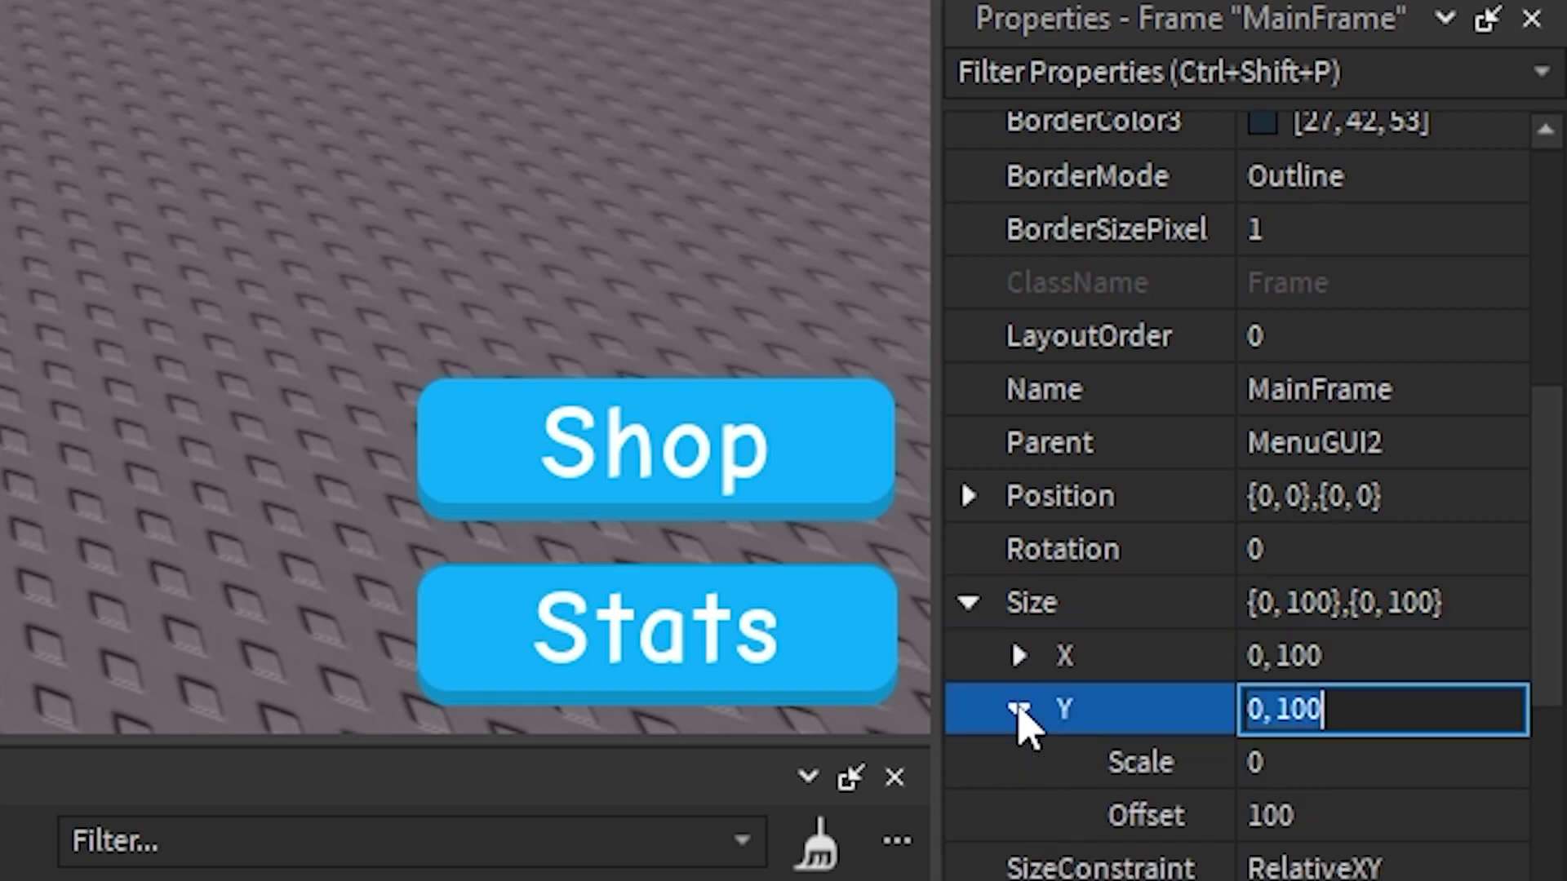
{"action": "left_click", "coordinate": [1019, 656]}
{"action": "left_click", "coordinate": [1314, 711]}
{"action": "type", "text": "1"}
{"action": "key", "text": "Return"}
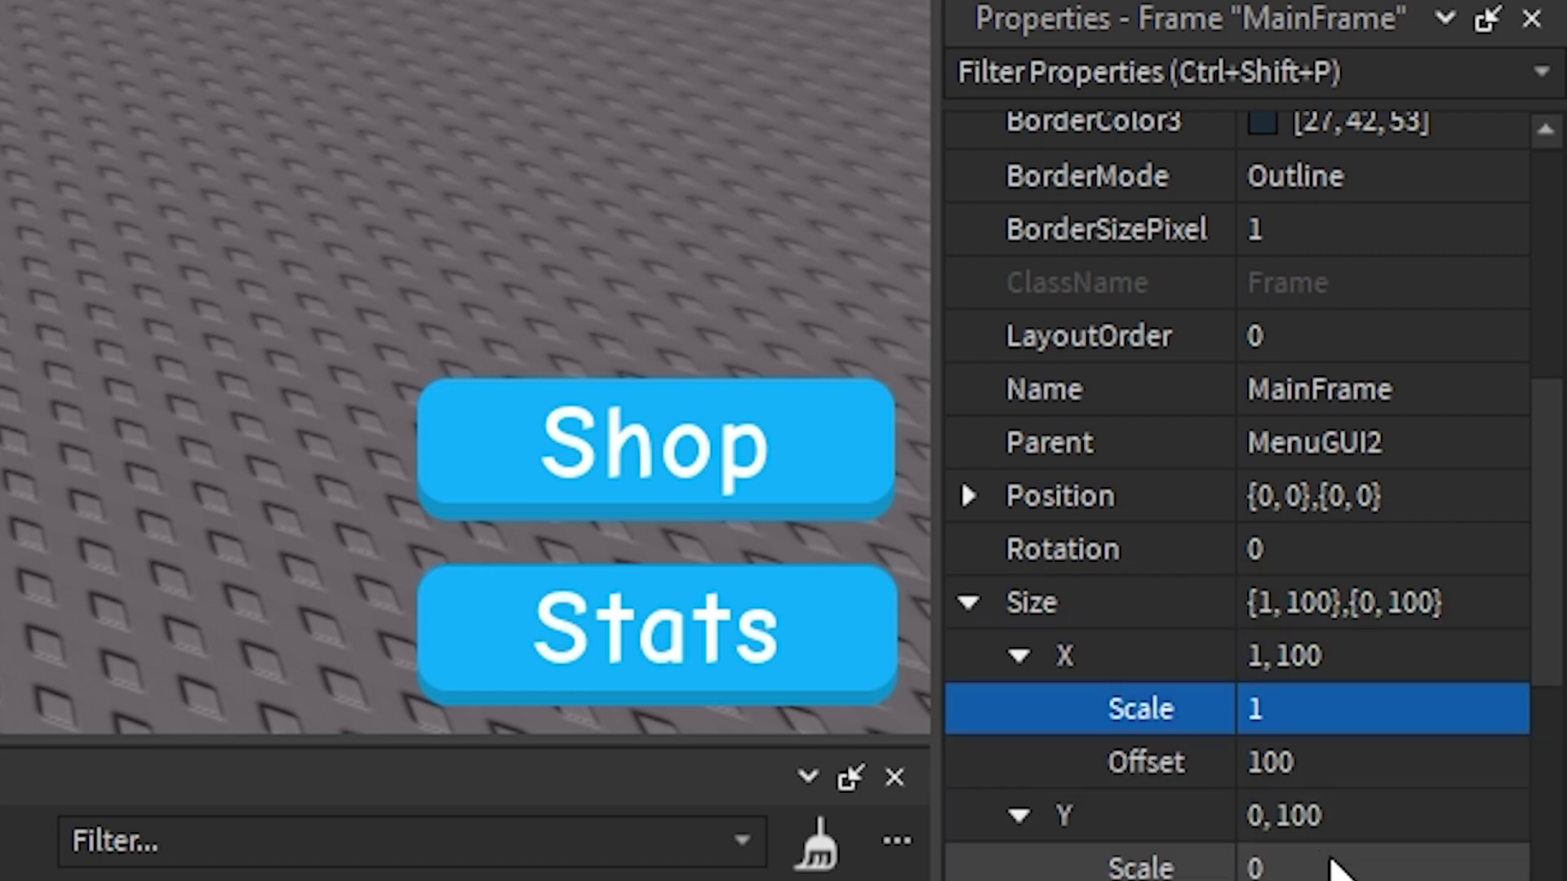
{"action": "left_click", "coordinate": [1322, 864]}
{"action": "type", "text": "1"}
{"action": "key", "text": "Return"}
Make the MainFrame background fully transparent.
{"action": "scroll", "coordinate": [1200, 735], "scroll_direction": "down", "scroll_amount": 5}
{"action": "scroll", "coordinate": [1213, 725], "scroll_direction": "up", "scroll_amount": 5}
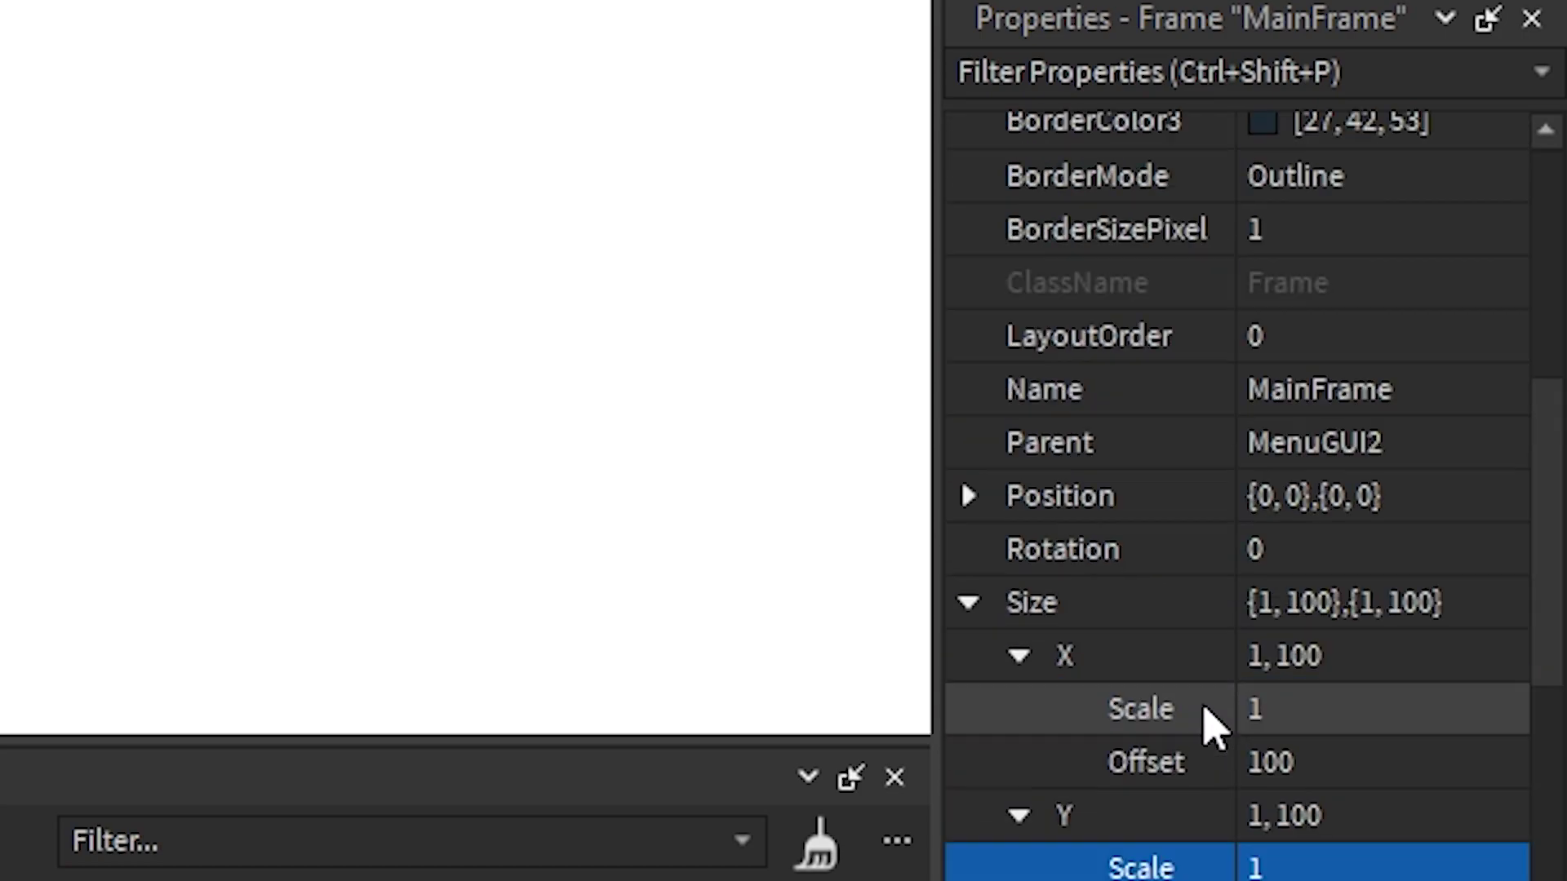
{"action": "scroll", "coordinate": [1214, 718], "scroll_direction": "up", "scroll_amount": 2}
{"action": "scroll", "coordinate": [1298, 433], "scroll_direction": "up", "scroll_amount": 6}
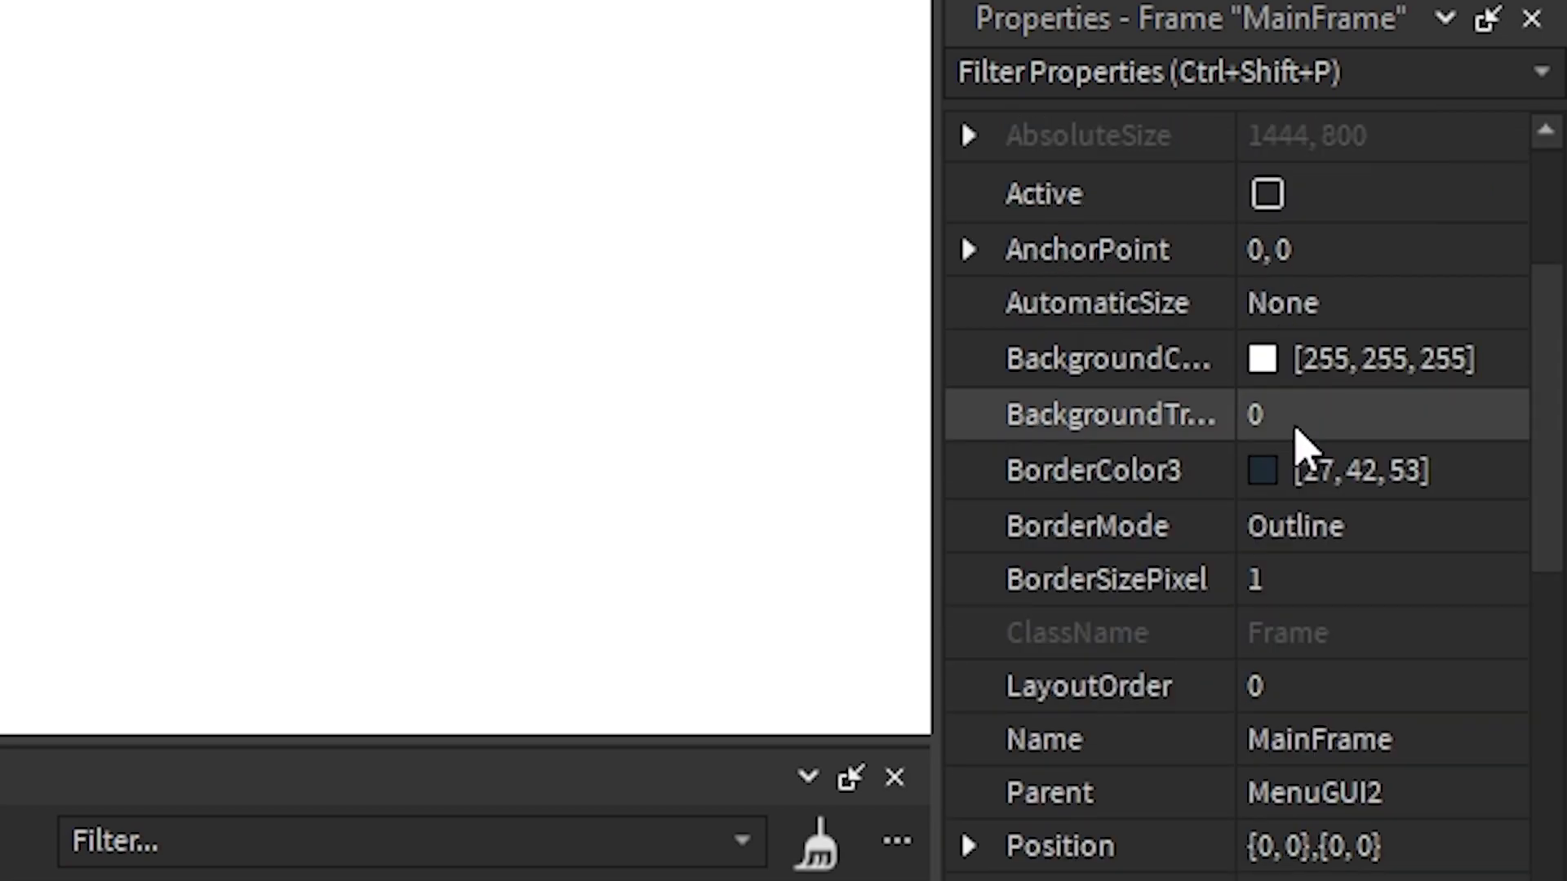
{"action": "left_click", "coordinate": [1327, 591]}
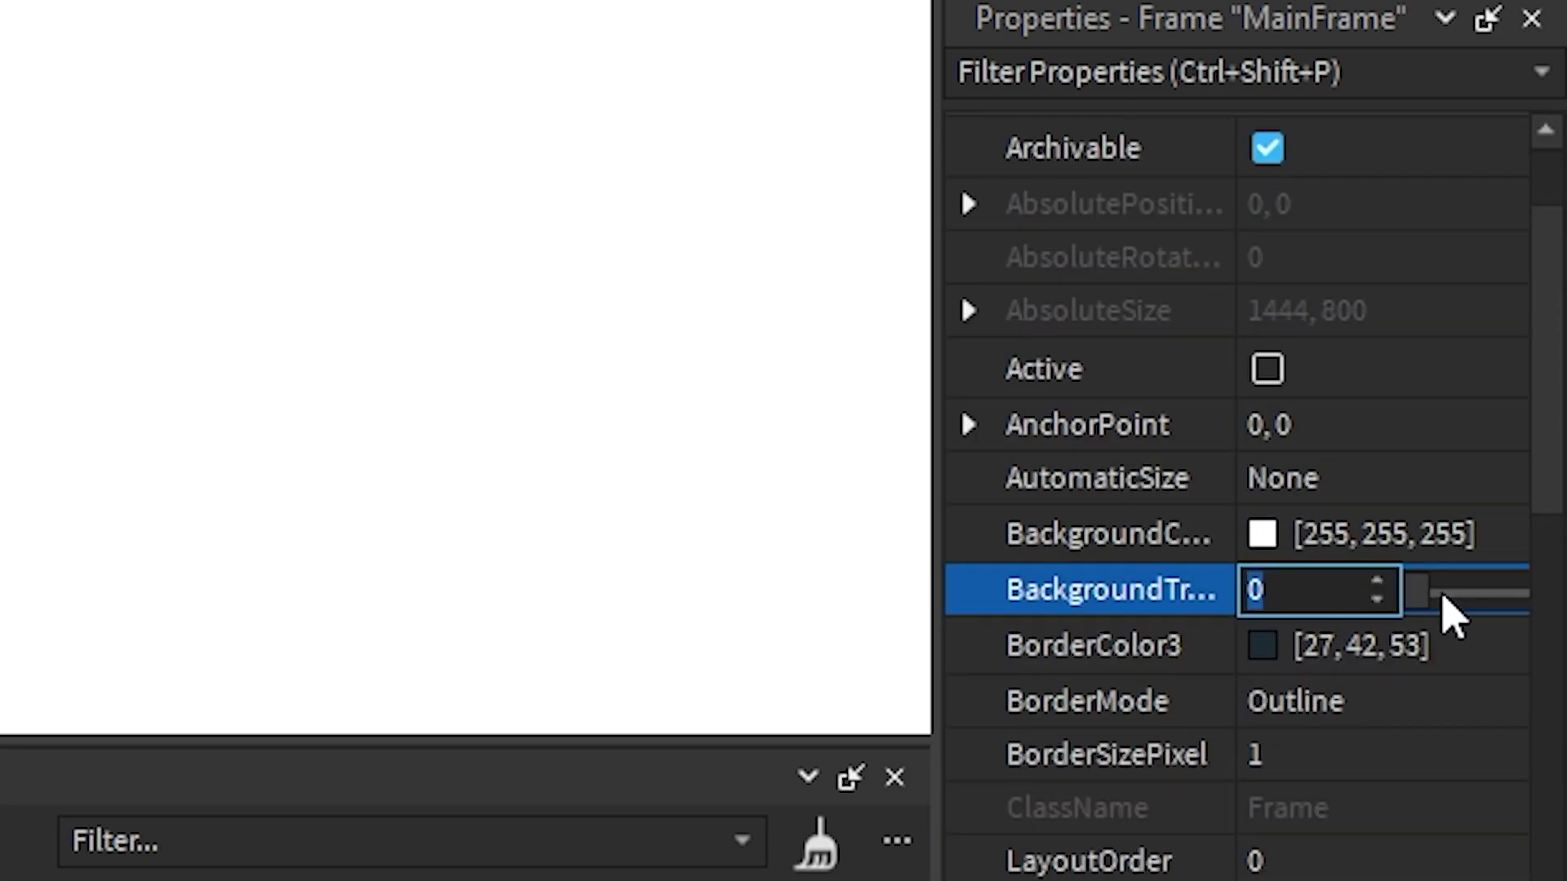
{"action": "left_click_drag", "start_coordinate": [1424, 593], "coordinate": [1563, 593]}
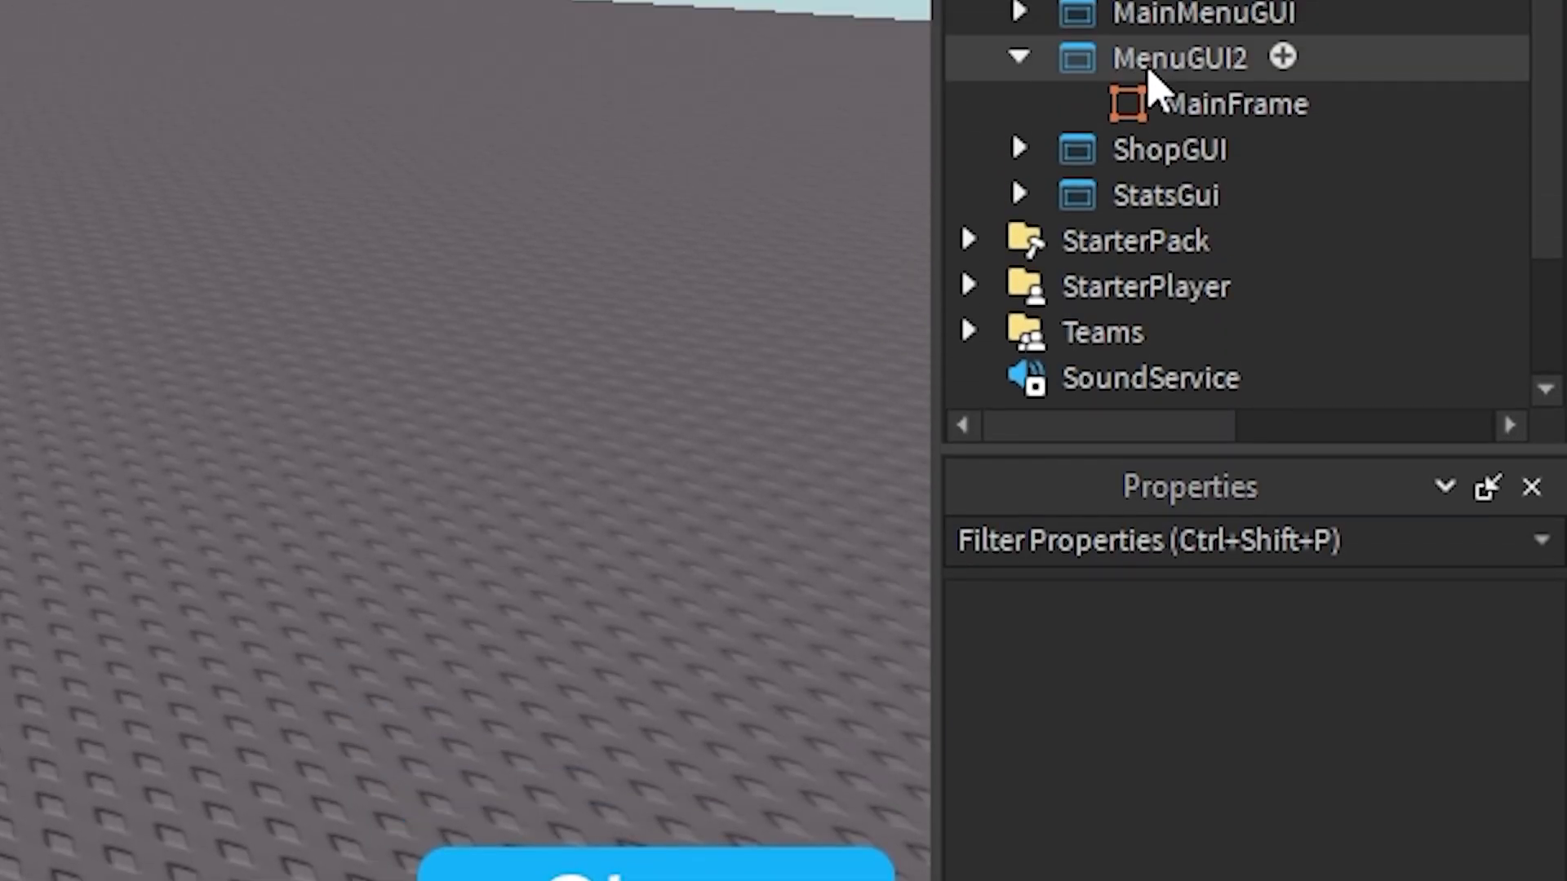
Insert a TextButton into MainFrame and place it beside the Play button at a size of about 238 x 64.
{"action": "left_click", "coordinate": [1286, 307]}
{"action": "left_click", "coordinate": [1338, 305]}
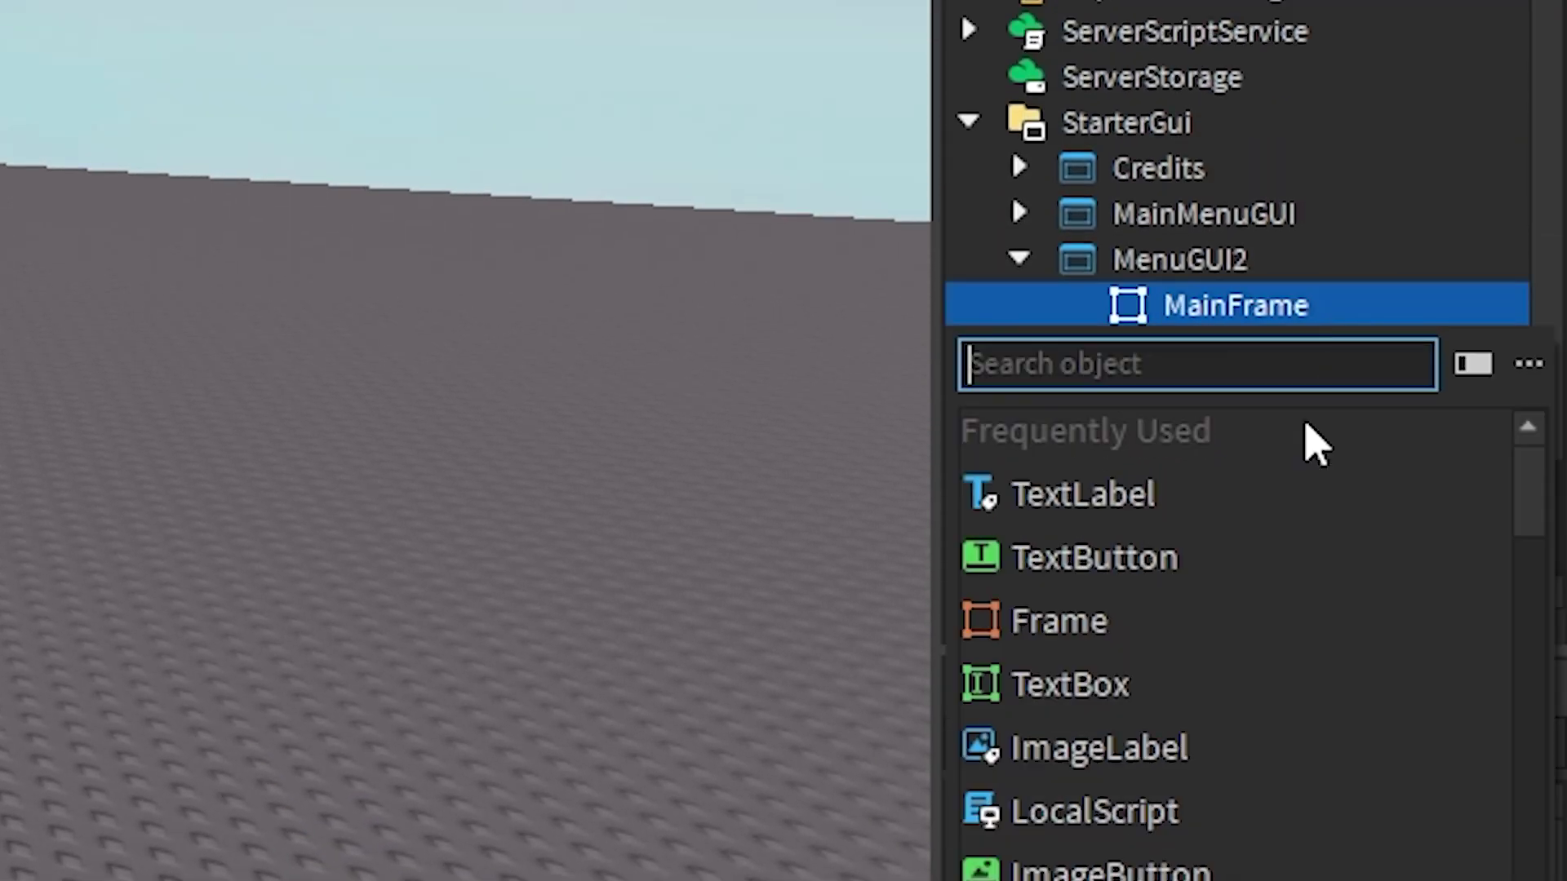
{"action": "left_click", "coordinate": [1108, 557]}
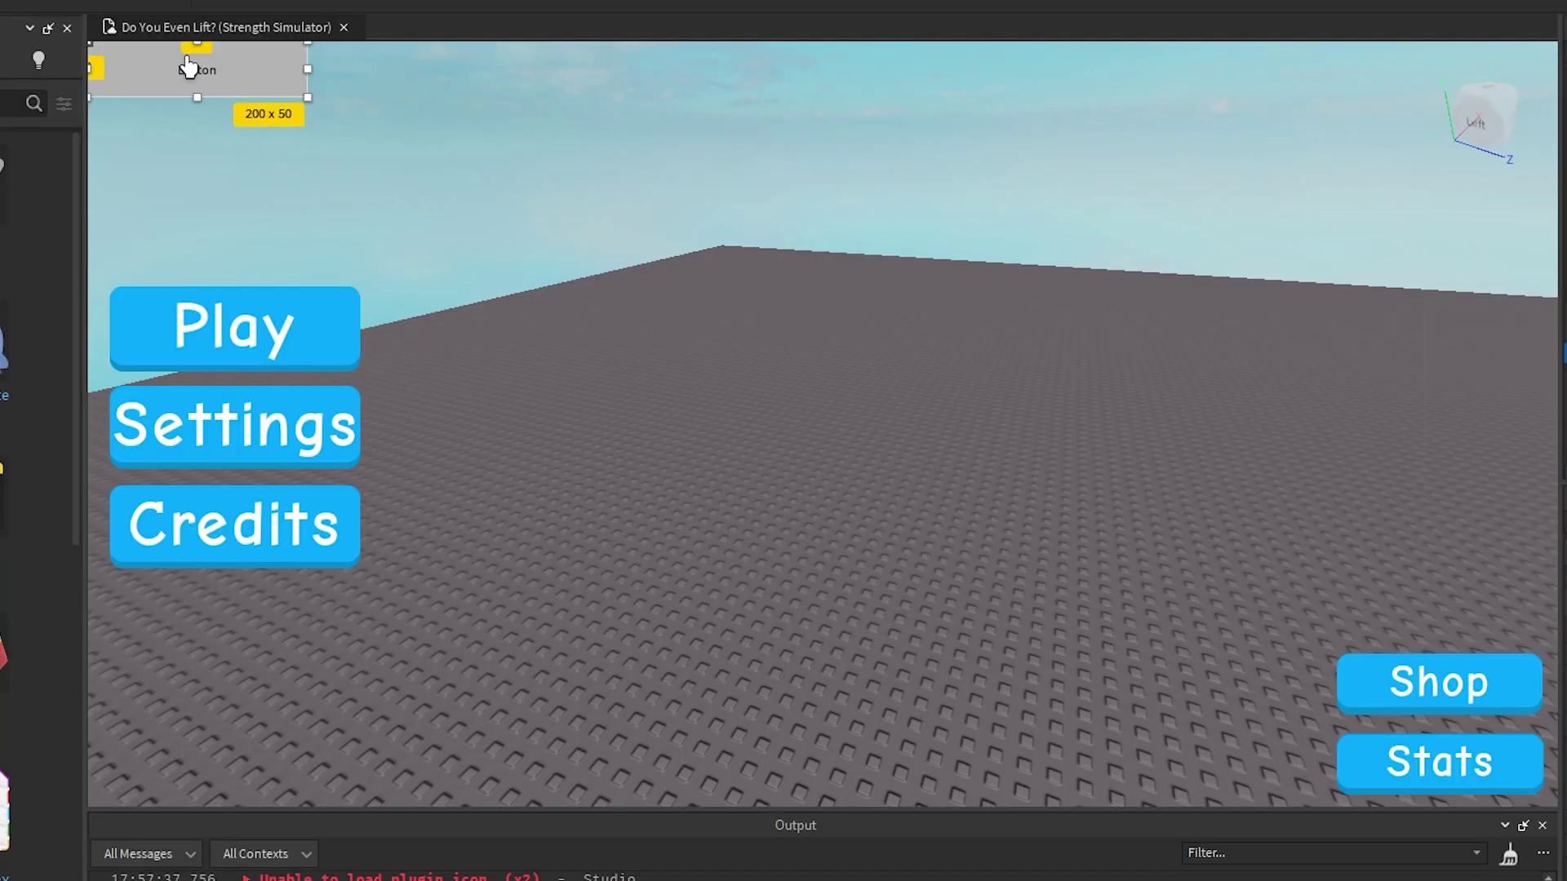
{"action": "left_click_drag", "start_coordinate": [189, 59], "coordinate": [570, 331]}
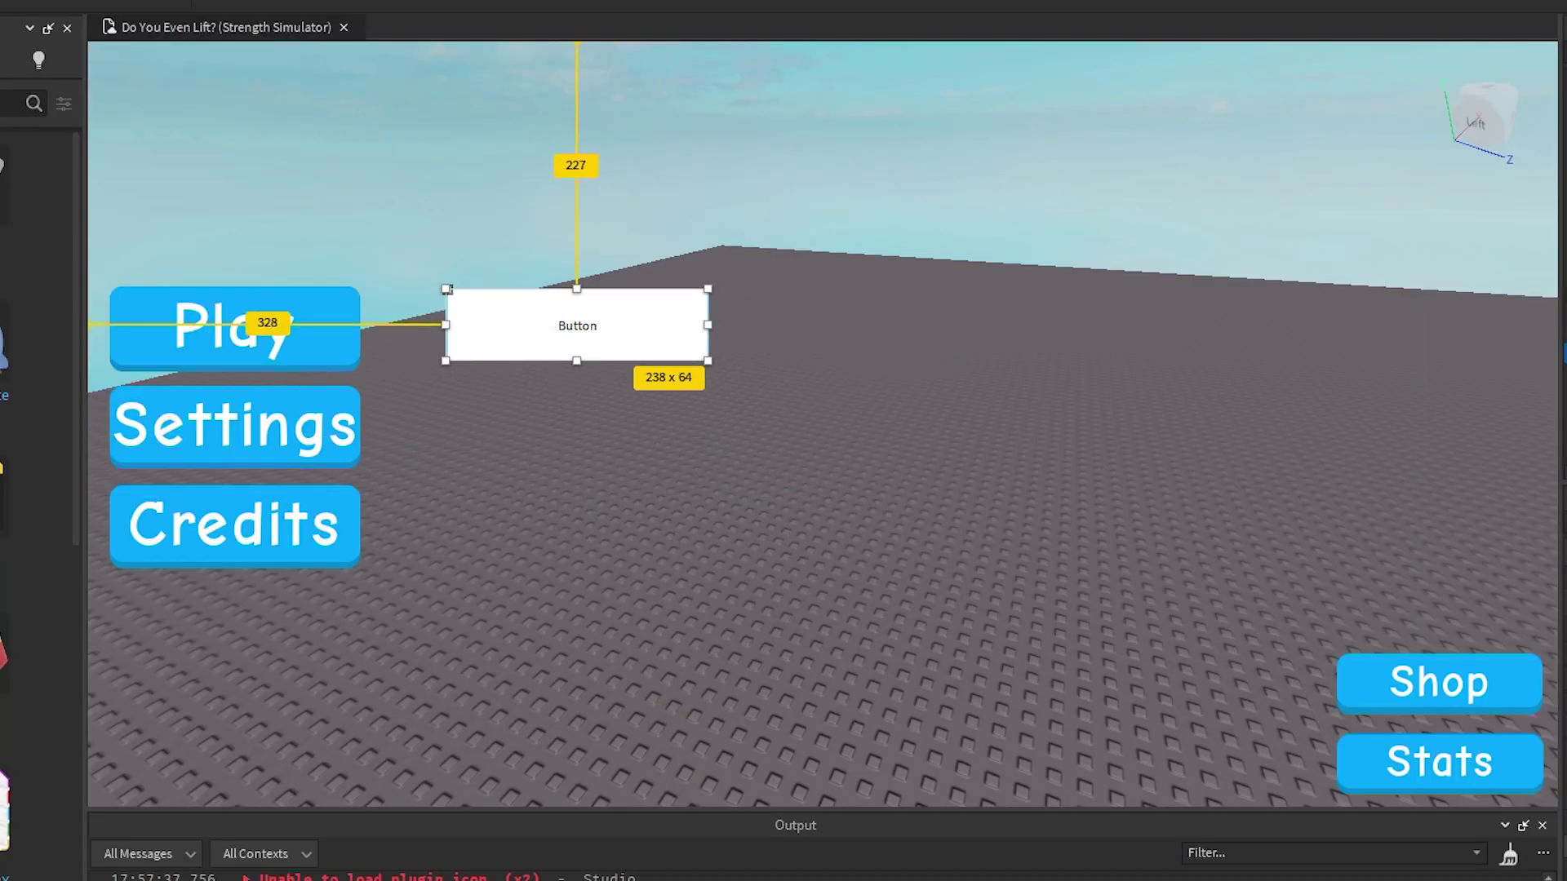
Style the new button with a red background and white Josefin Sans text, with TextScaled enabled.
{"action": "left_click", "coordinate": [1565, 677]}
{"action": "left_click_drag", "start_coordinate": [796, 298], "coordinate": [714, 326]}
{"action": "left_click", "coordinate": [921, 615]}
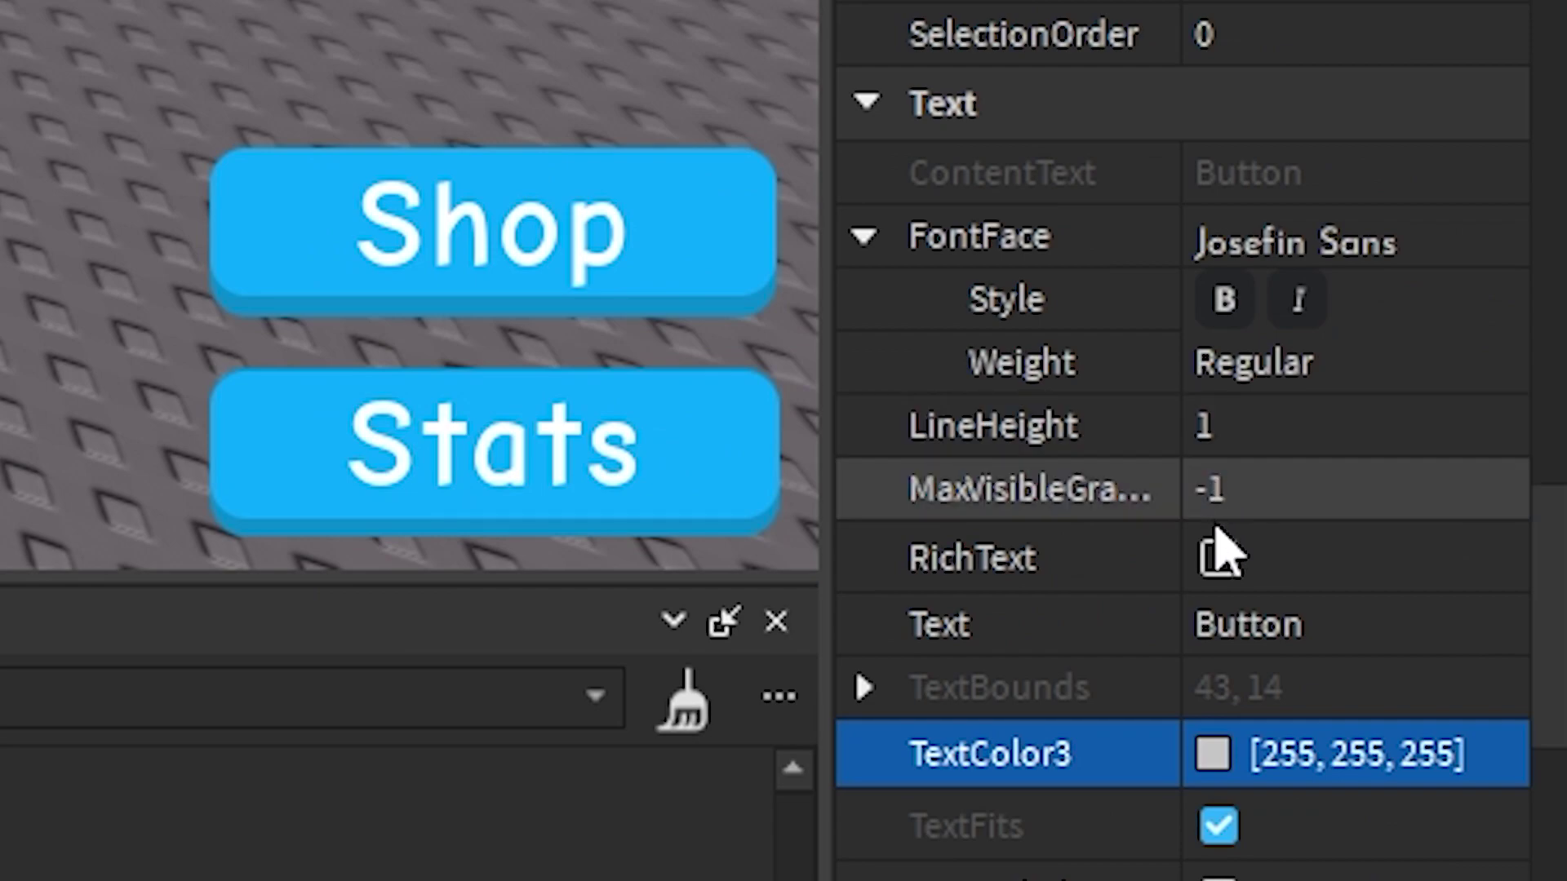
{"action": "scroll", "coordinate": [1220, 553], "scroll_direction": "down", "scroll_amount": 3}
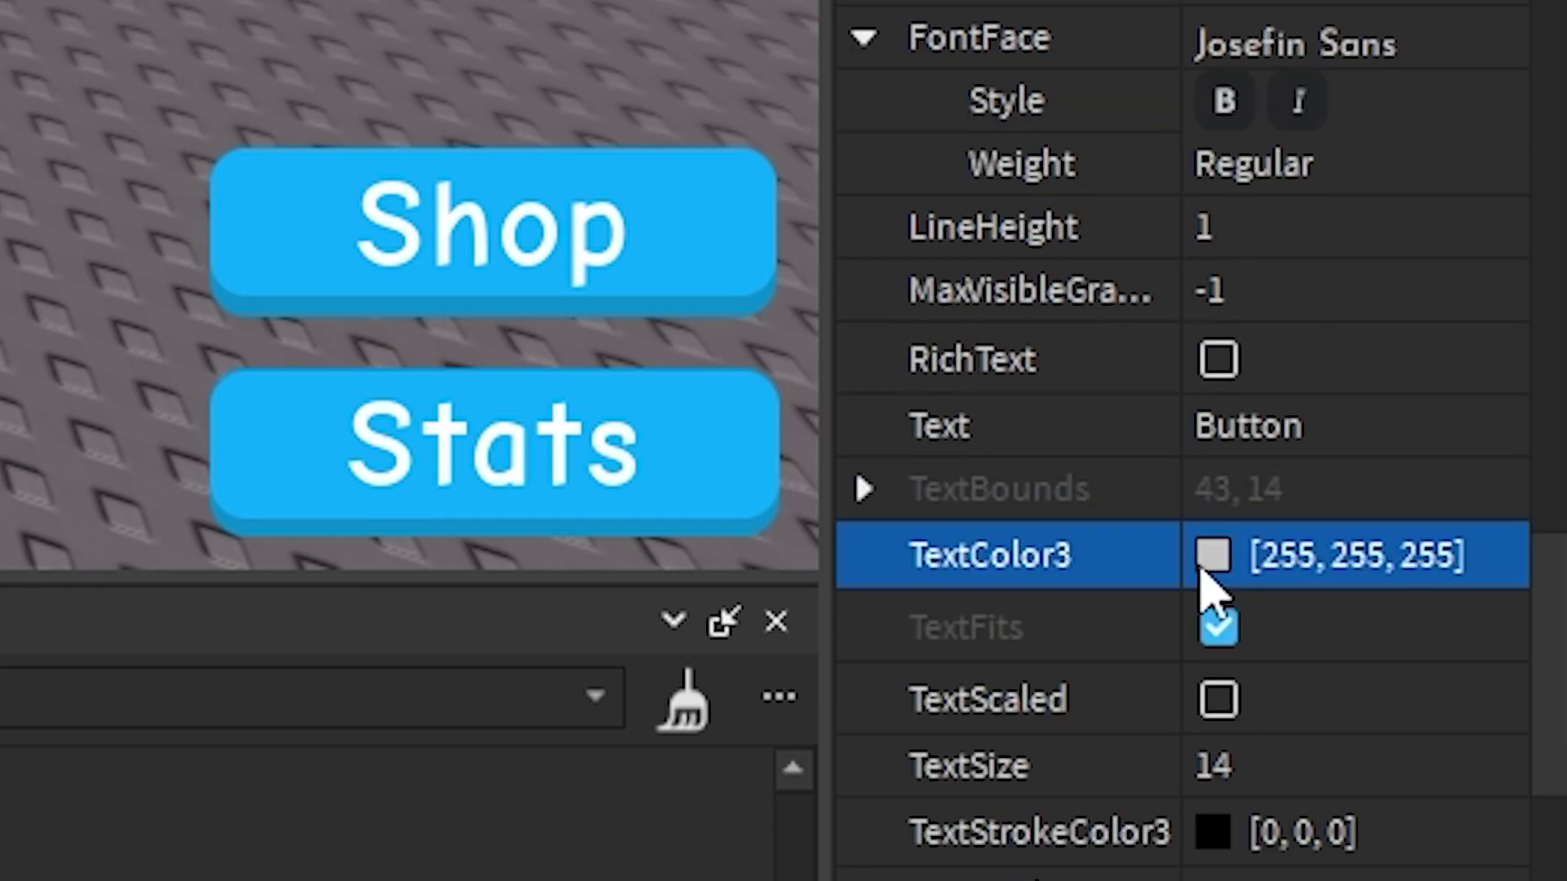
{"action": "left_click", "coordinate": [1217, 700]}
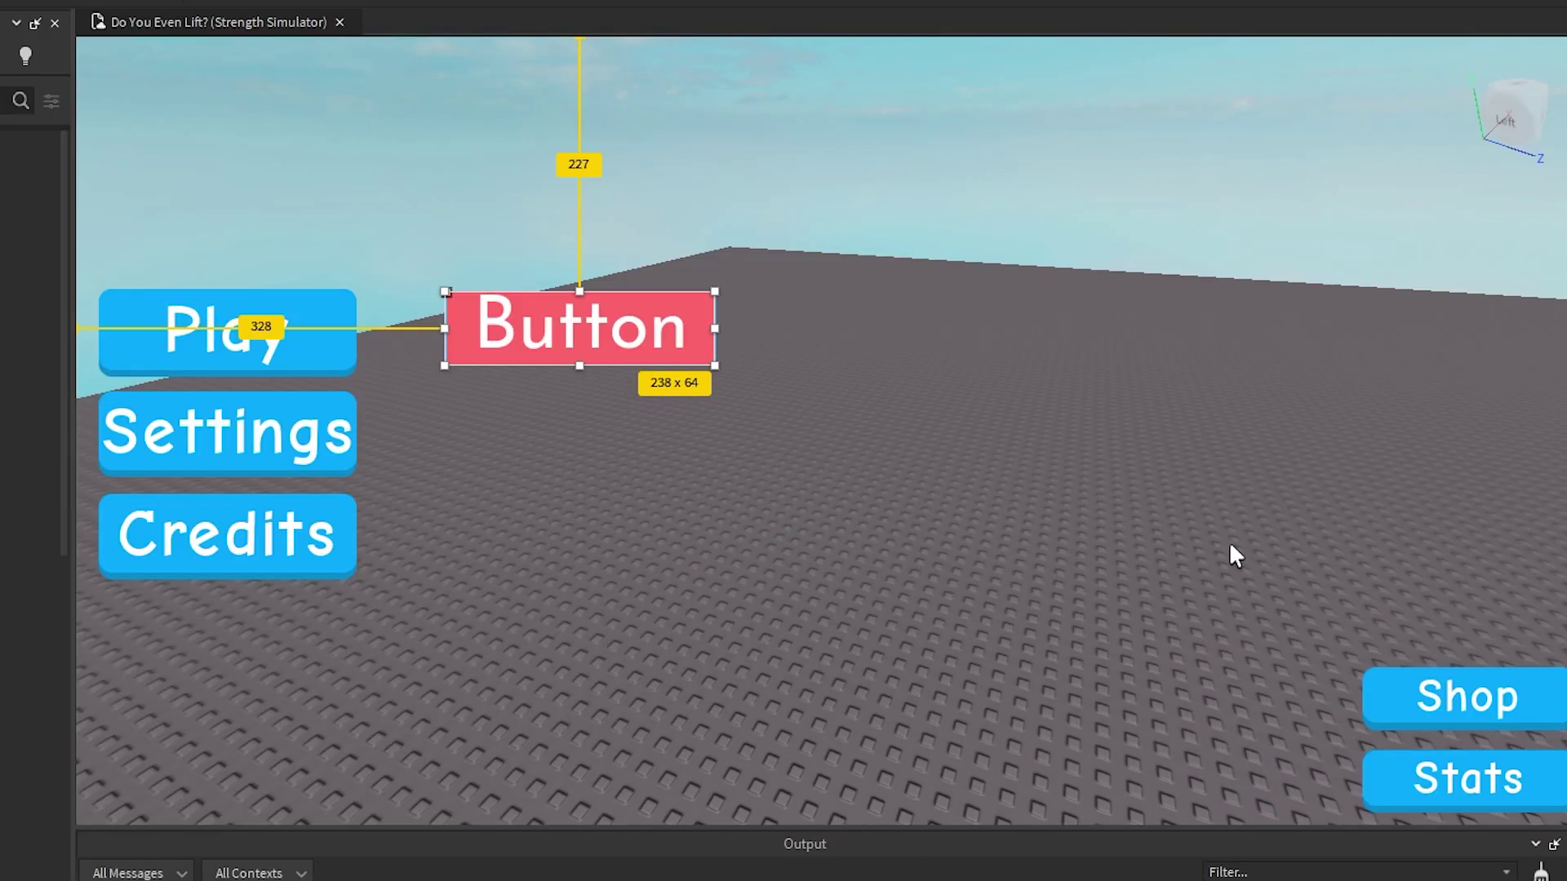
{"action": "left_click", "coordinate": [1229, 542]}
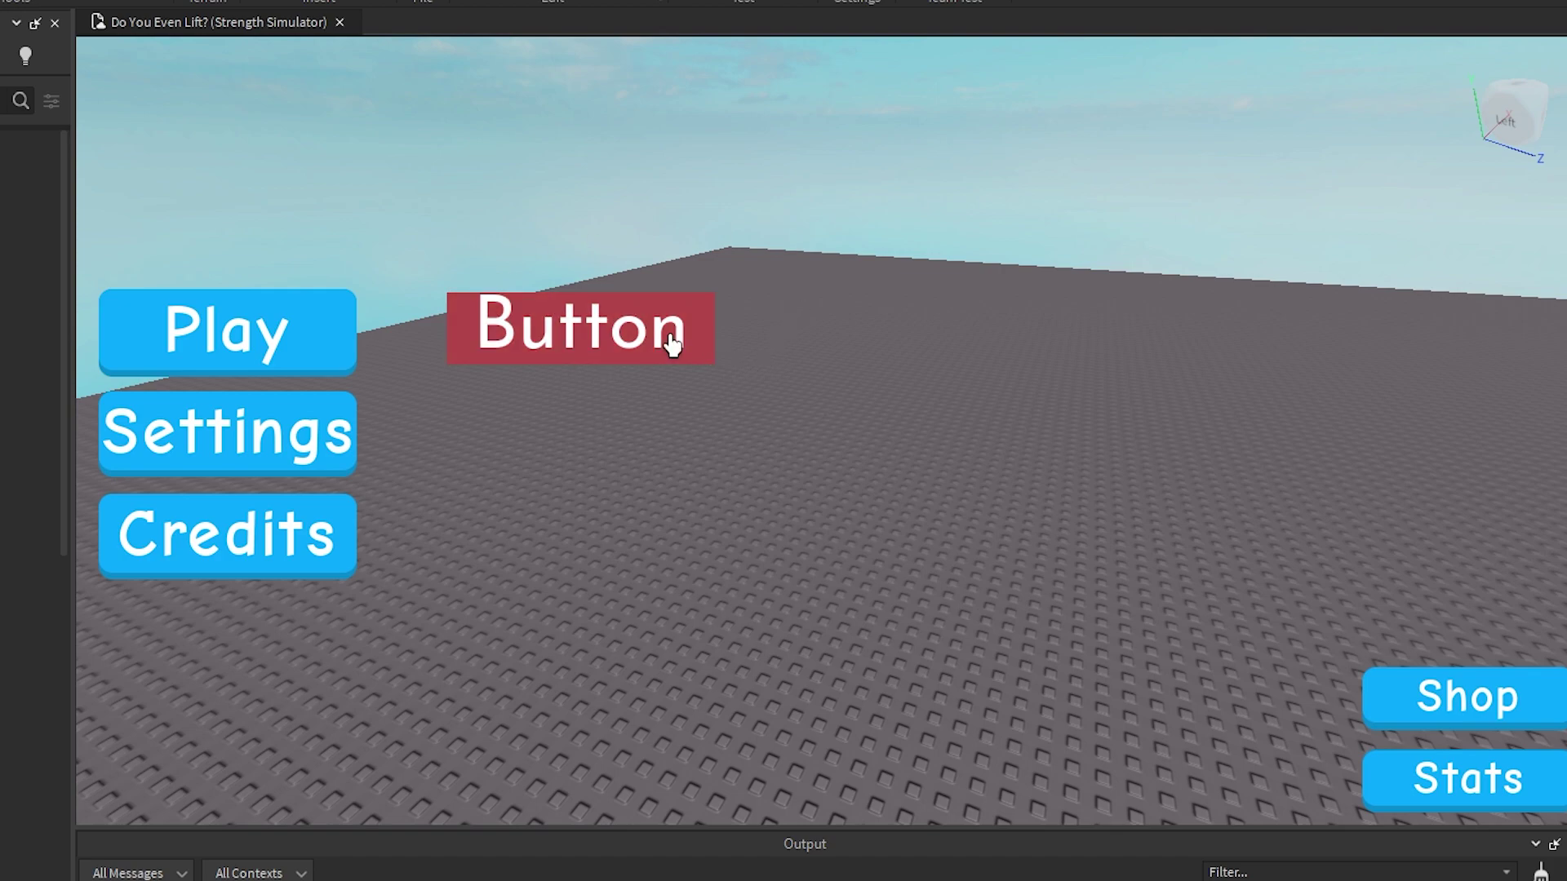
Search the plugin library for Roundify.
{"action": "left_click", "coordinate": [448, 294]}
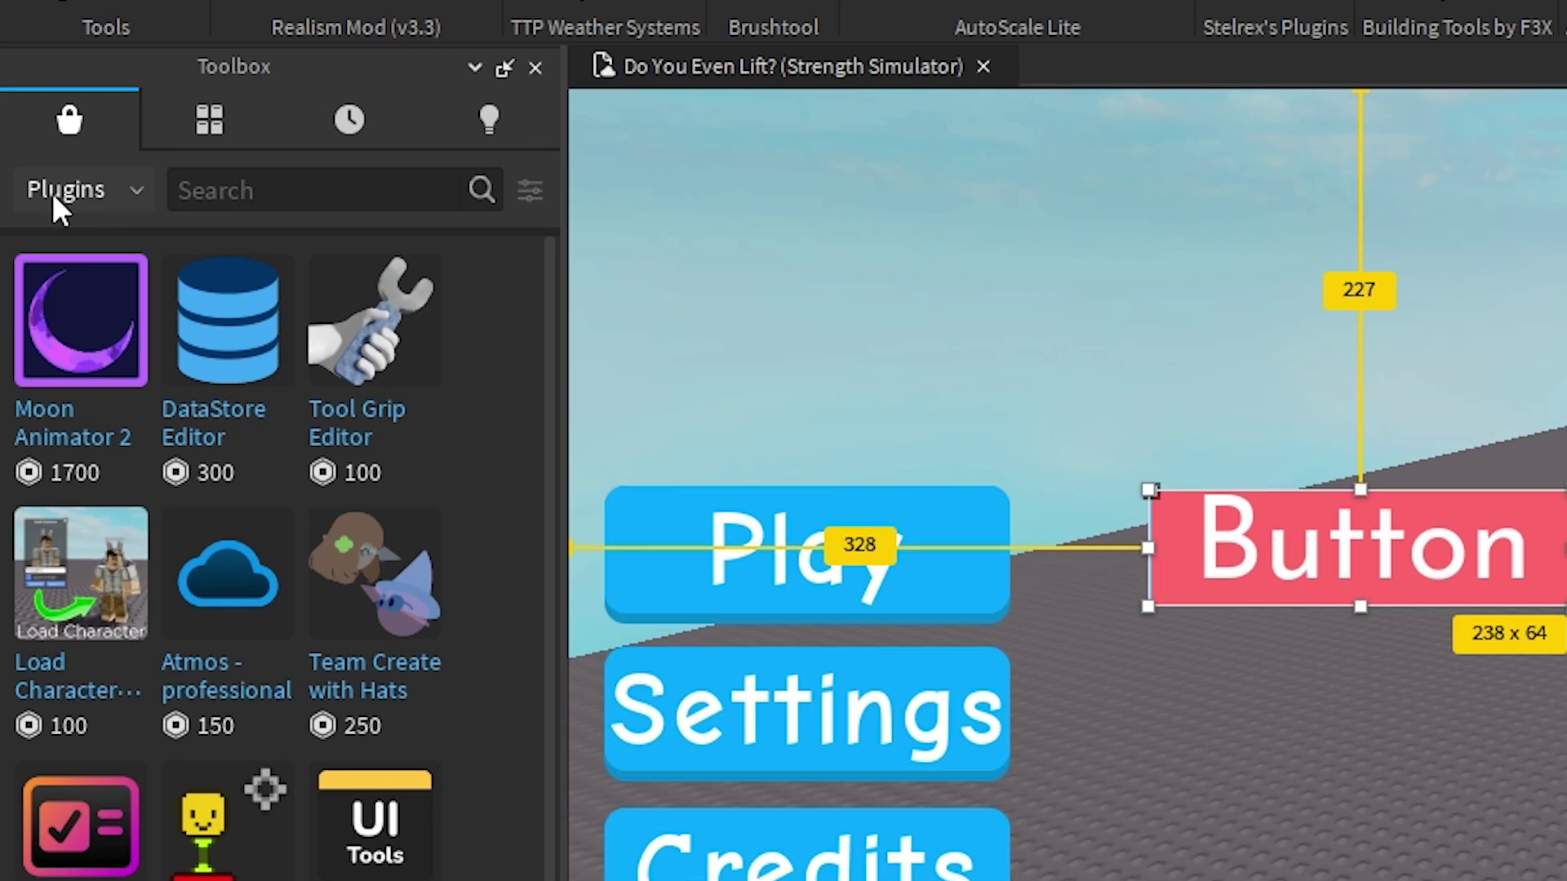
{"action": "left_click", "coordinate": [54, 196]}
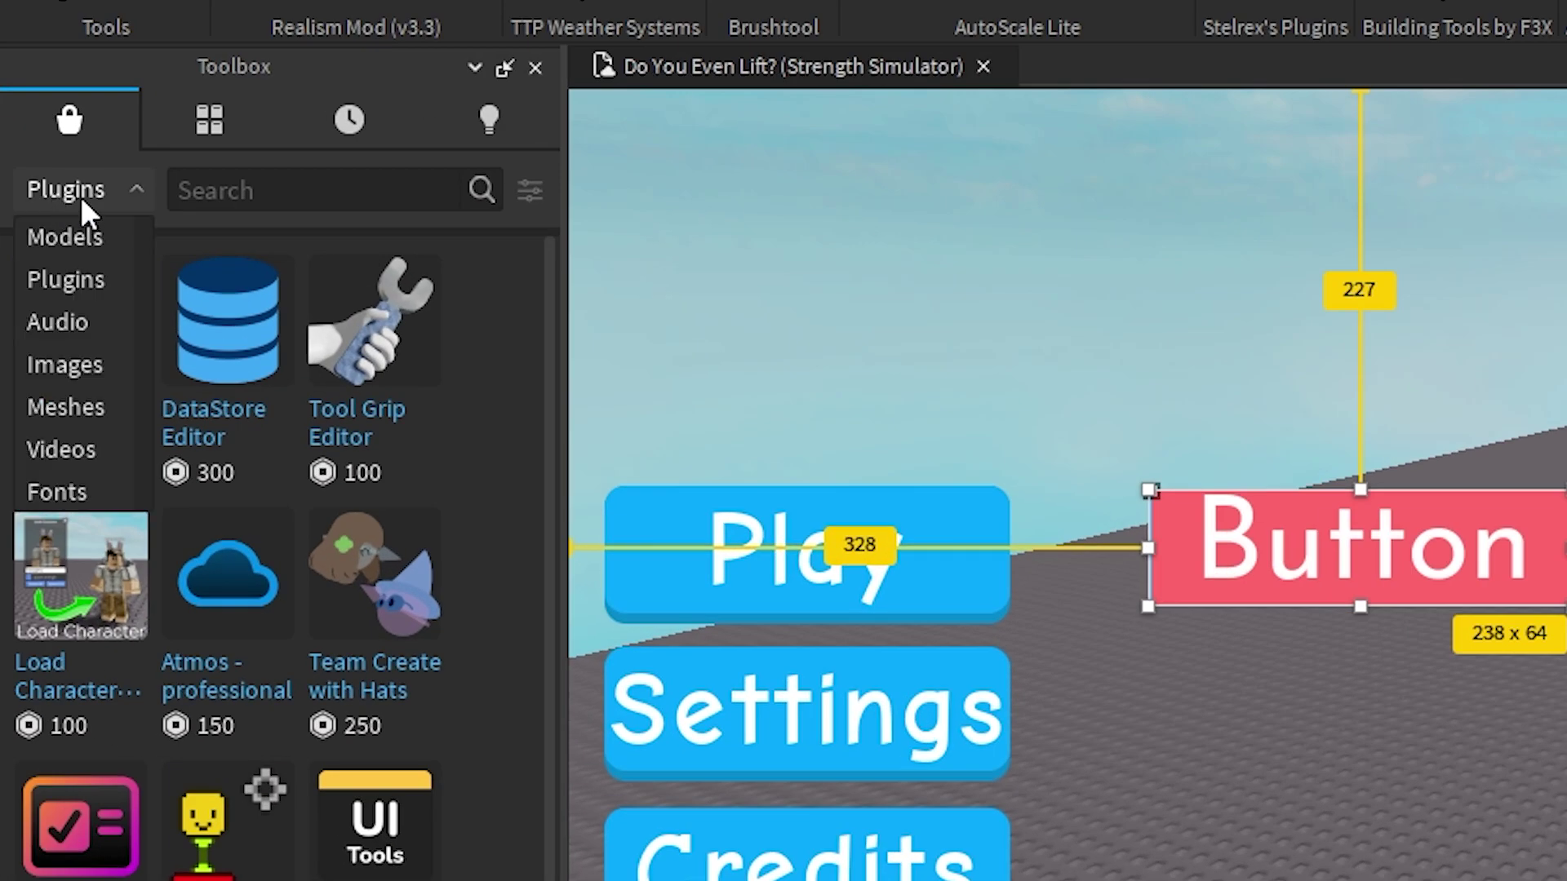
{"action": "left_click", "coordinate": [37, 326]}
{"action": "type", "text": "Roundify"}
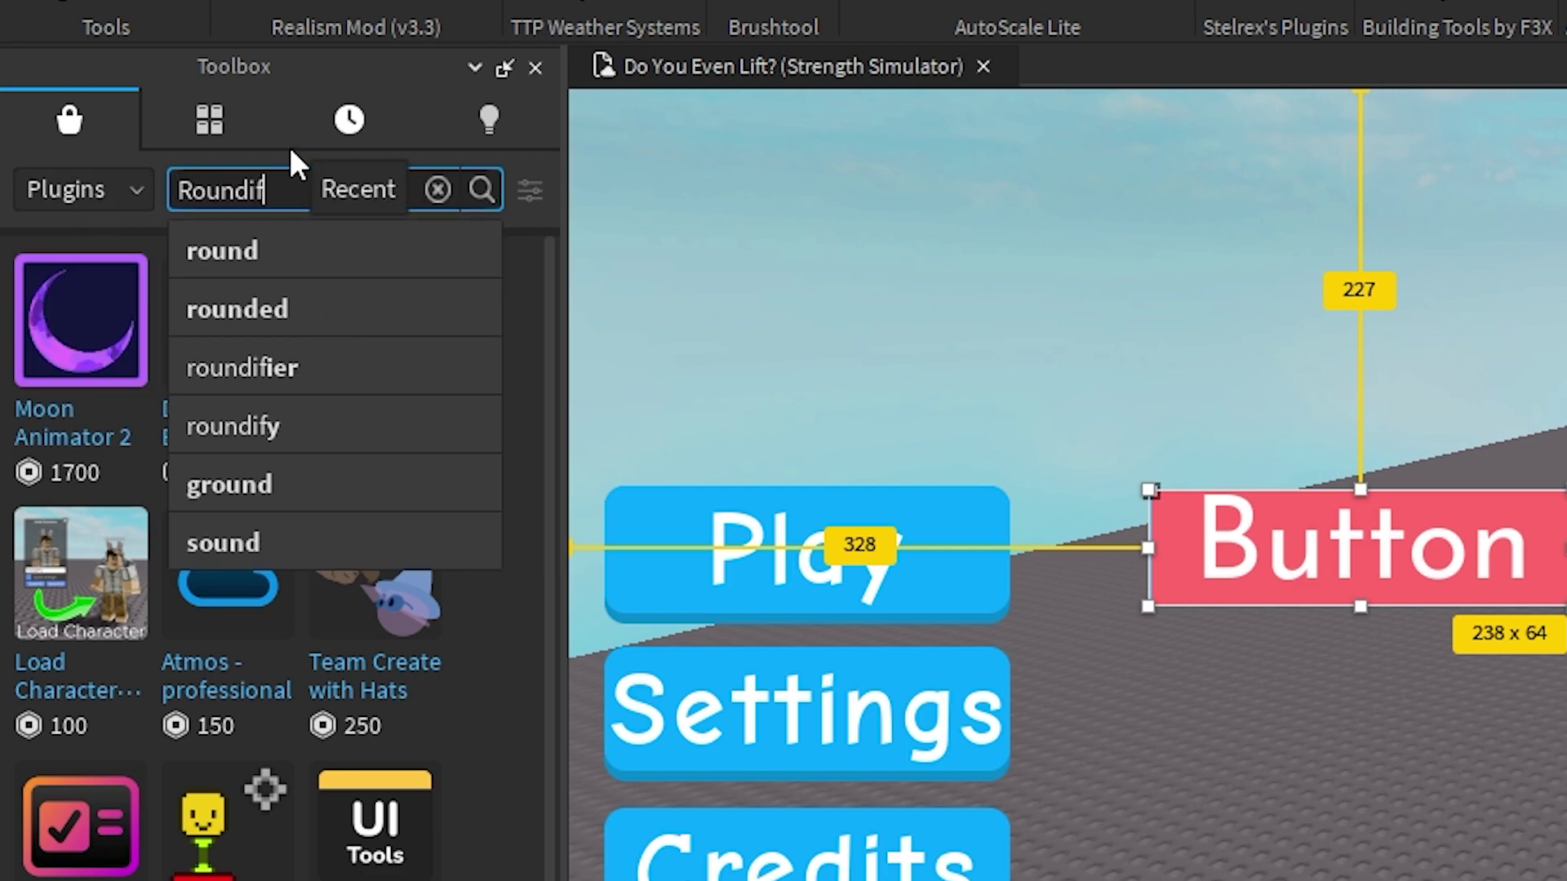
{"action": "key", "text": "Return"}
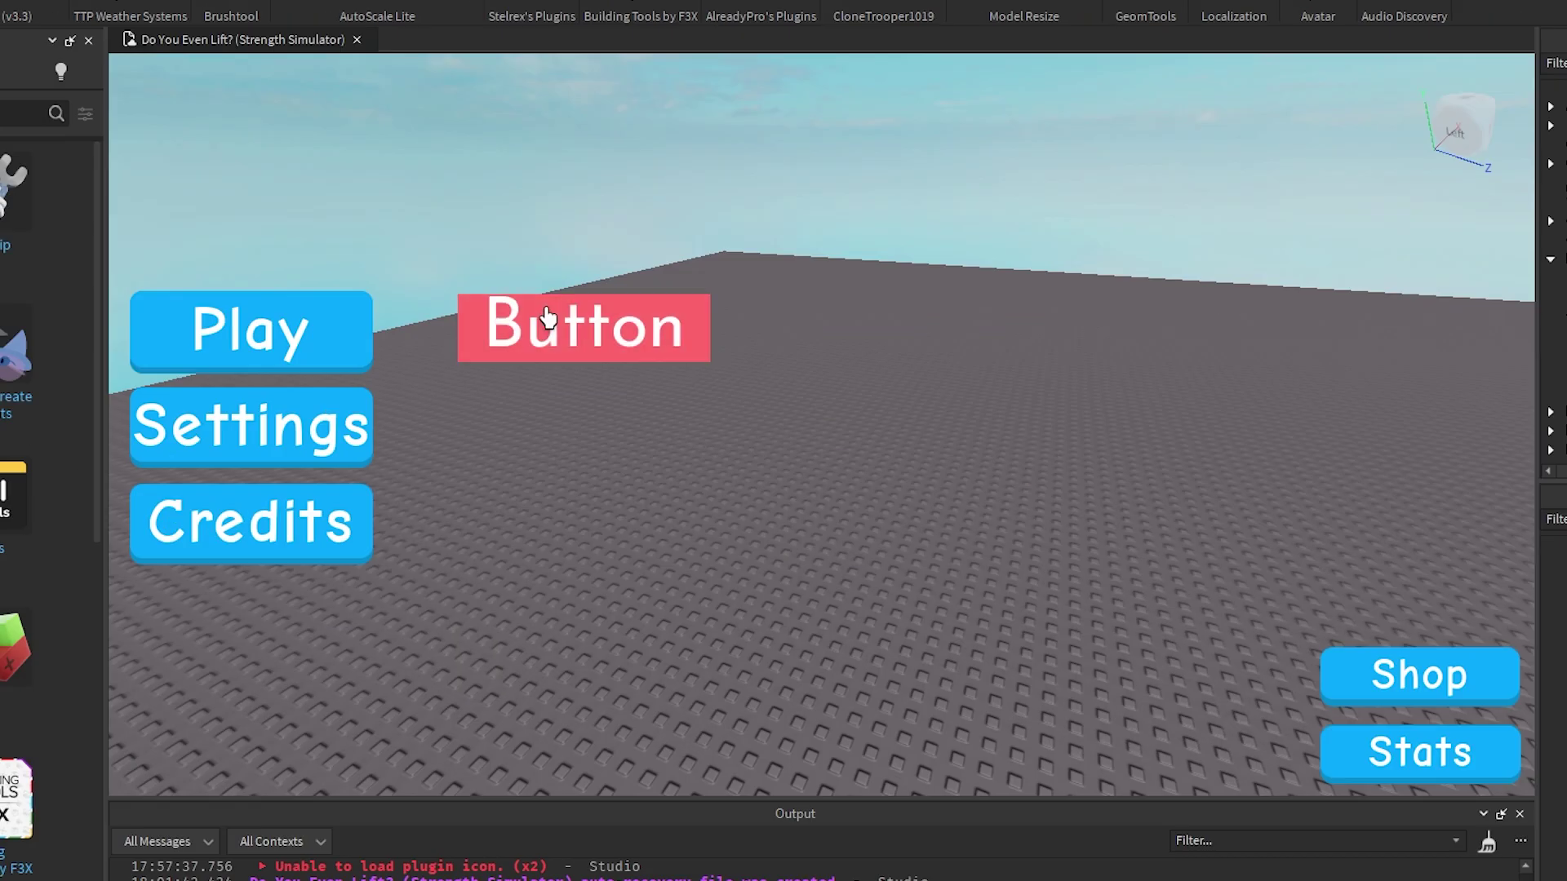
Round the red button's corners with the Roundify plugin at size 12.
{"action": "left_click", "coordinate": [458, 294]}
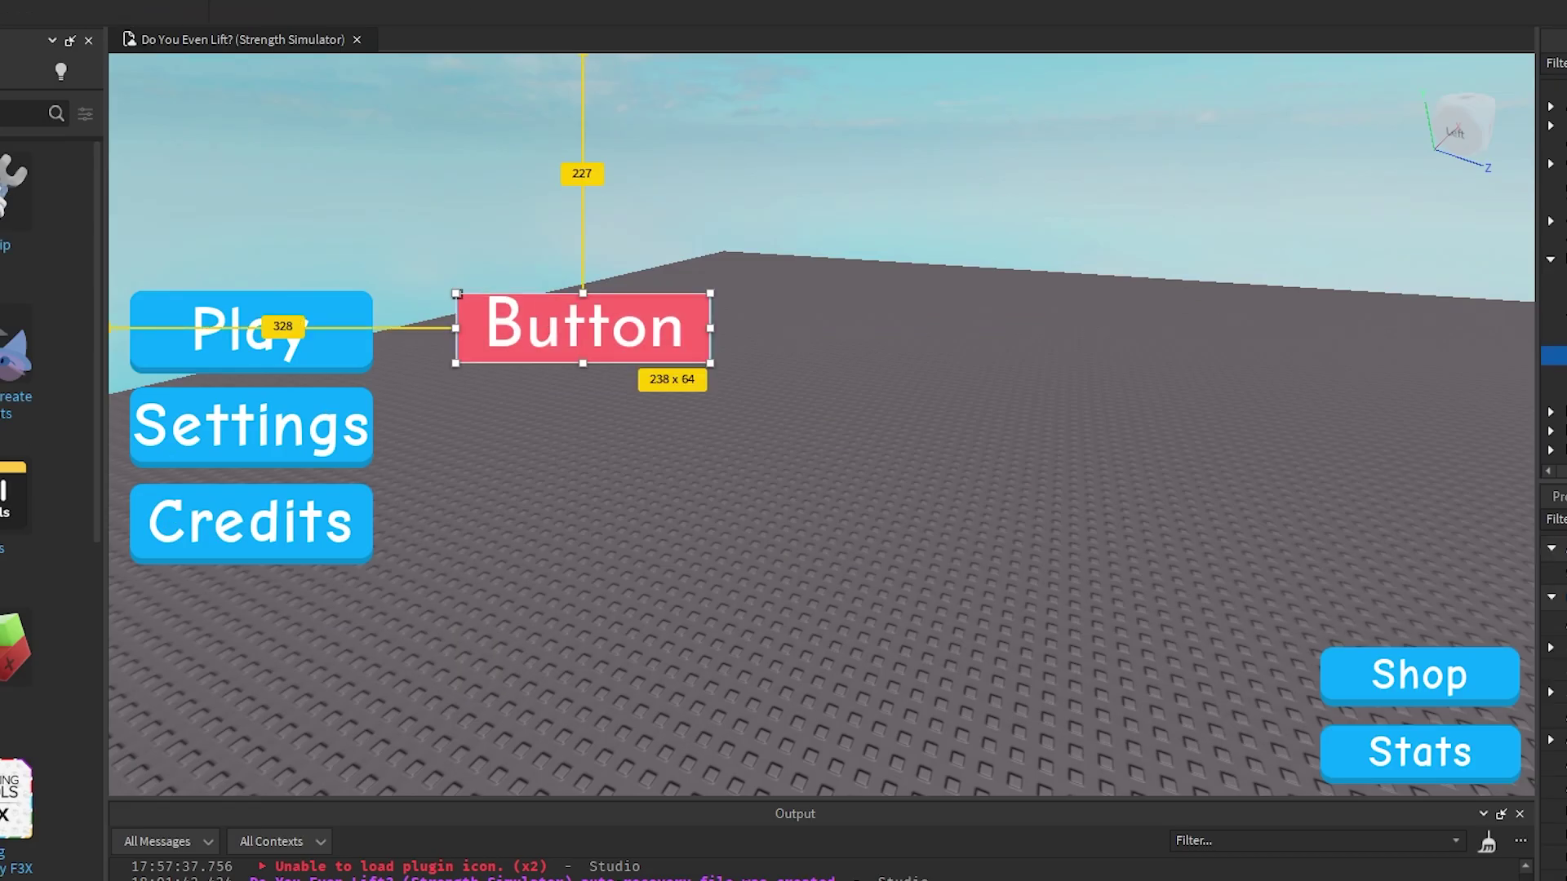
{"action": "left_click", "coordinate": [620, 14]}
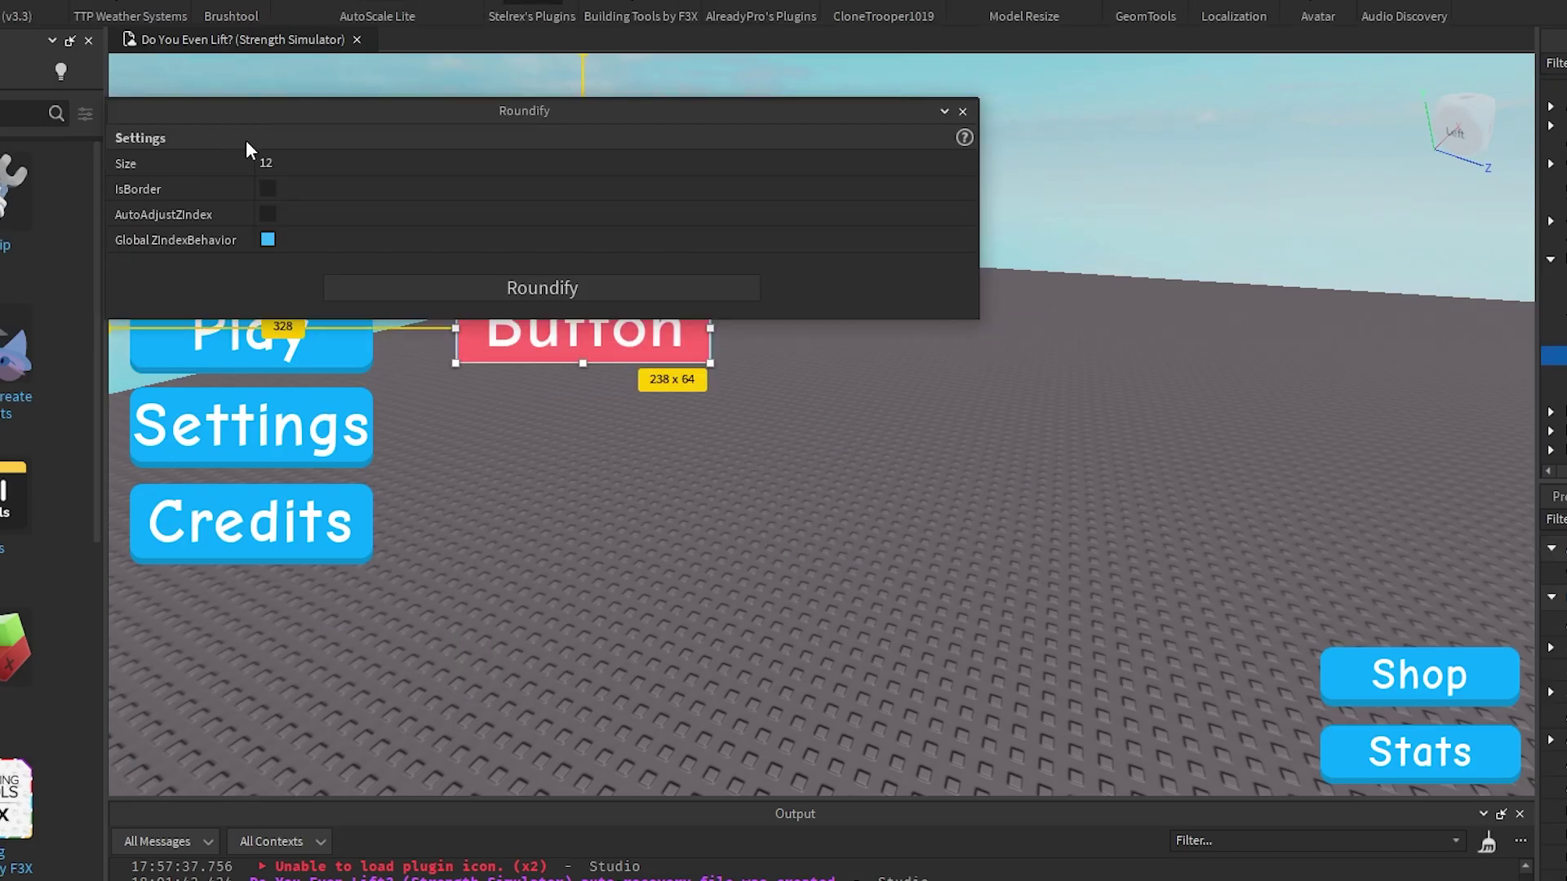
{"action": "left_click", "coordinate": [410, 287]}
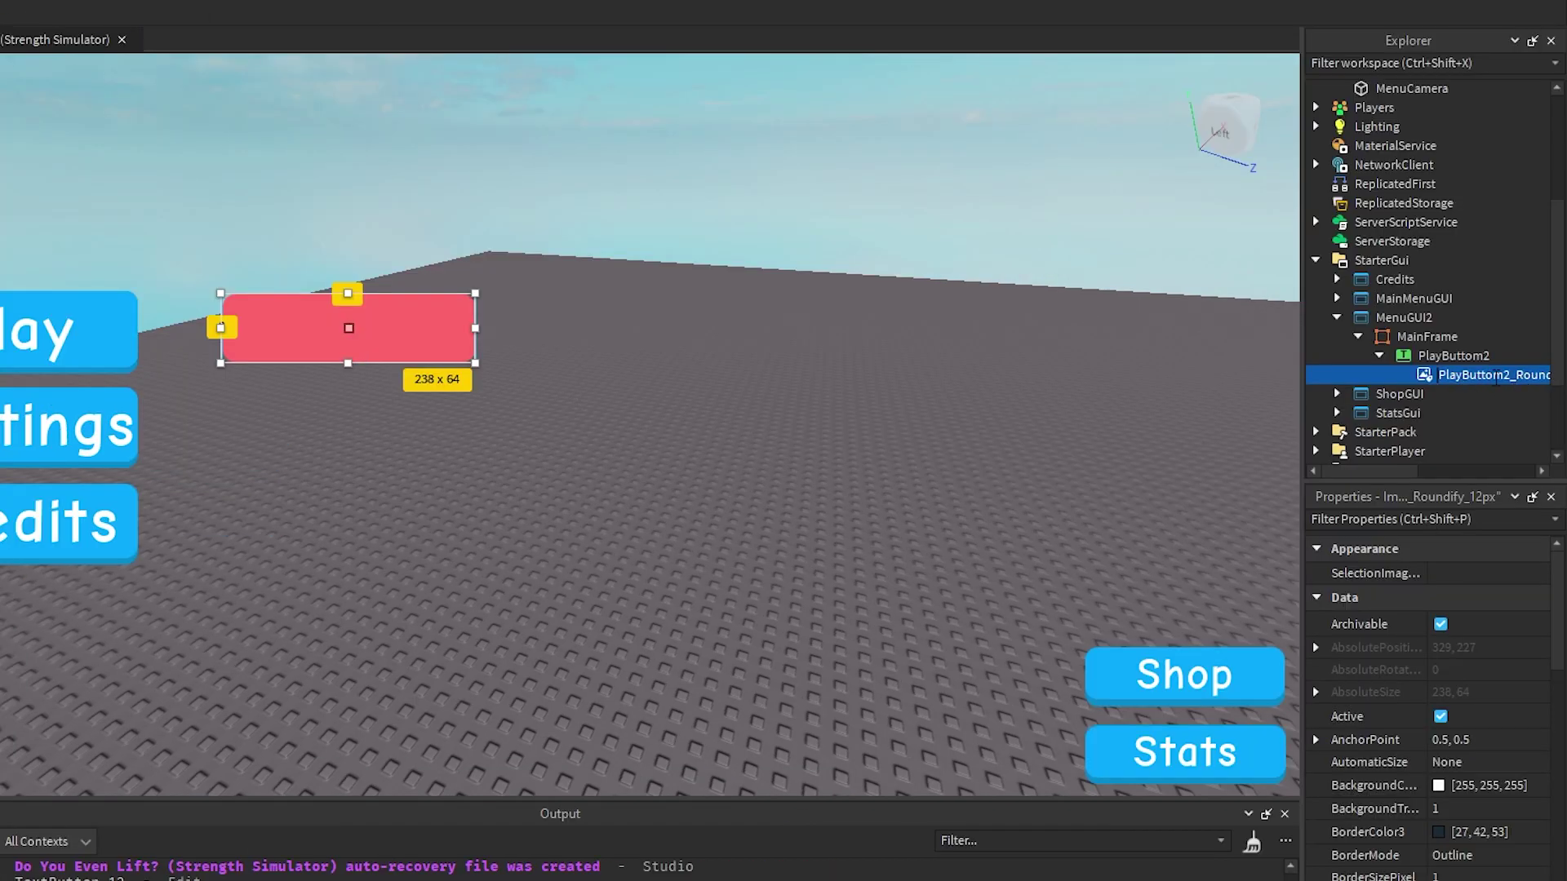
Rename the rounded image label inside PlayButtom2 to Roundify.
{"action": "double_click", "coordinate": [1496, 374]}
{"action": "type", "text": "Roundify"}
{"action": "key", "text": "Return"}
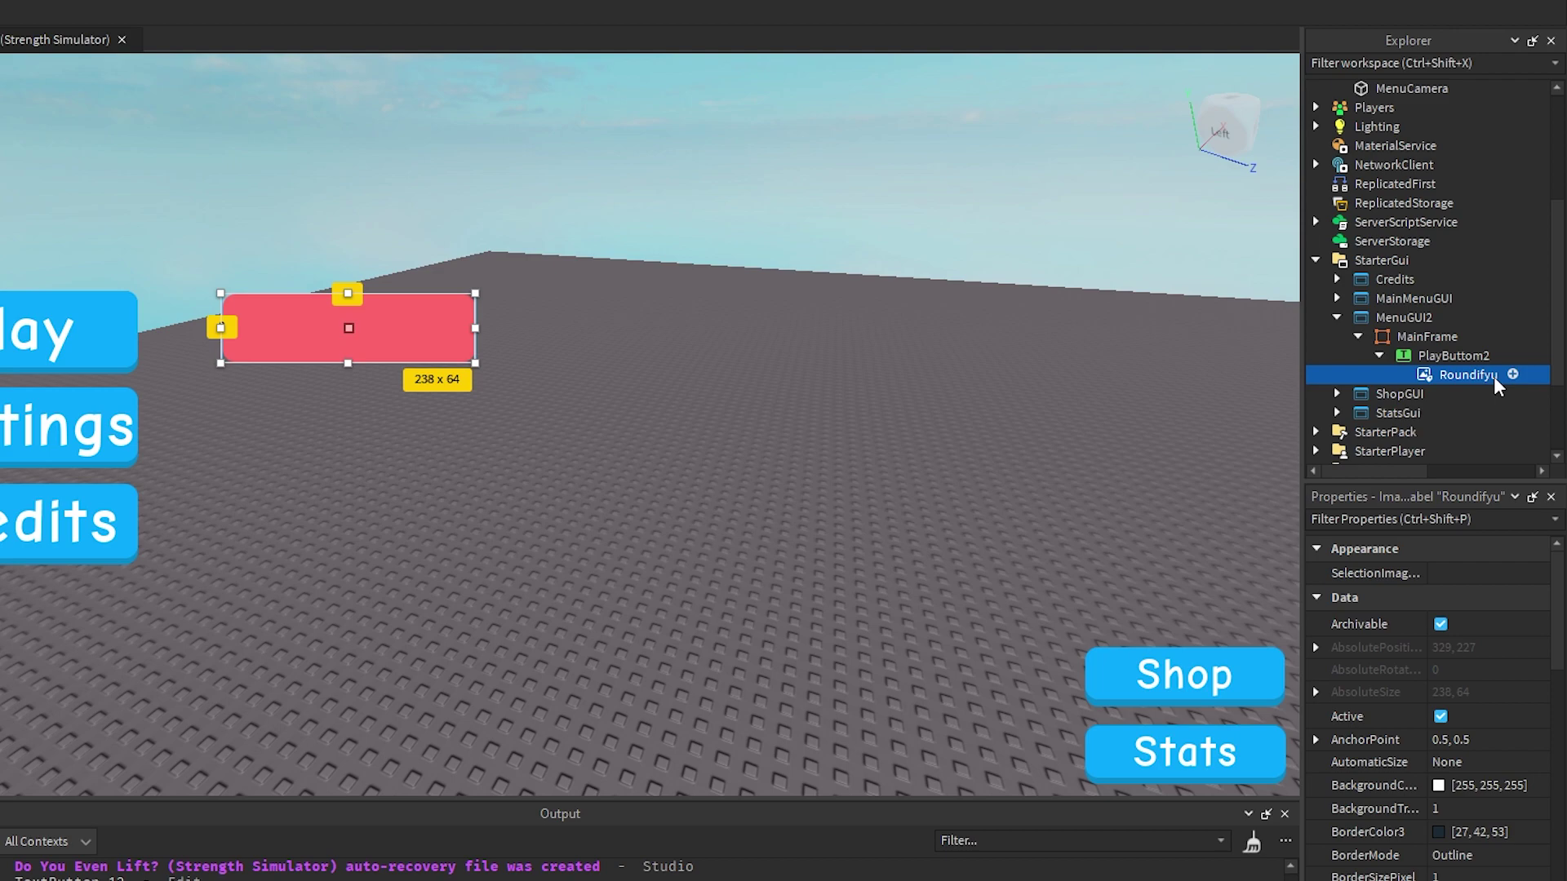
{"action": "left_click", "coordinate": [1457, 356]}
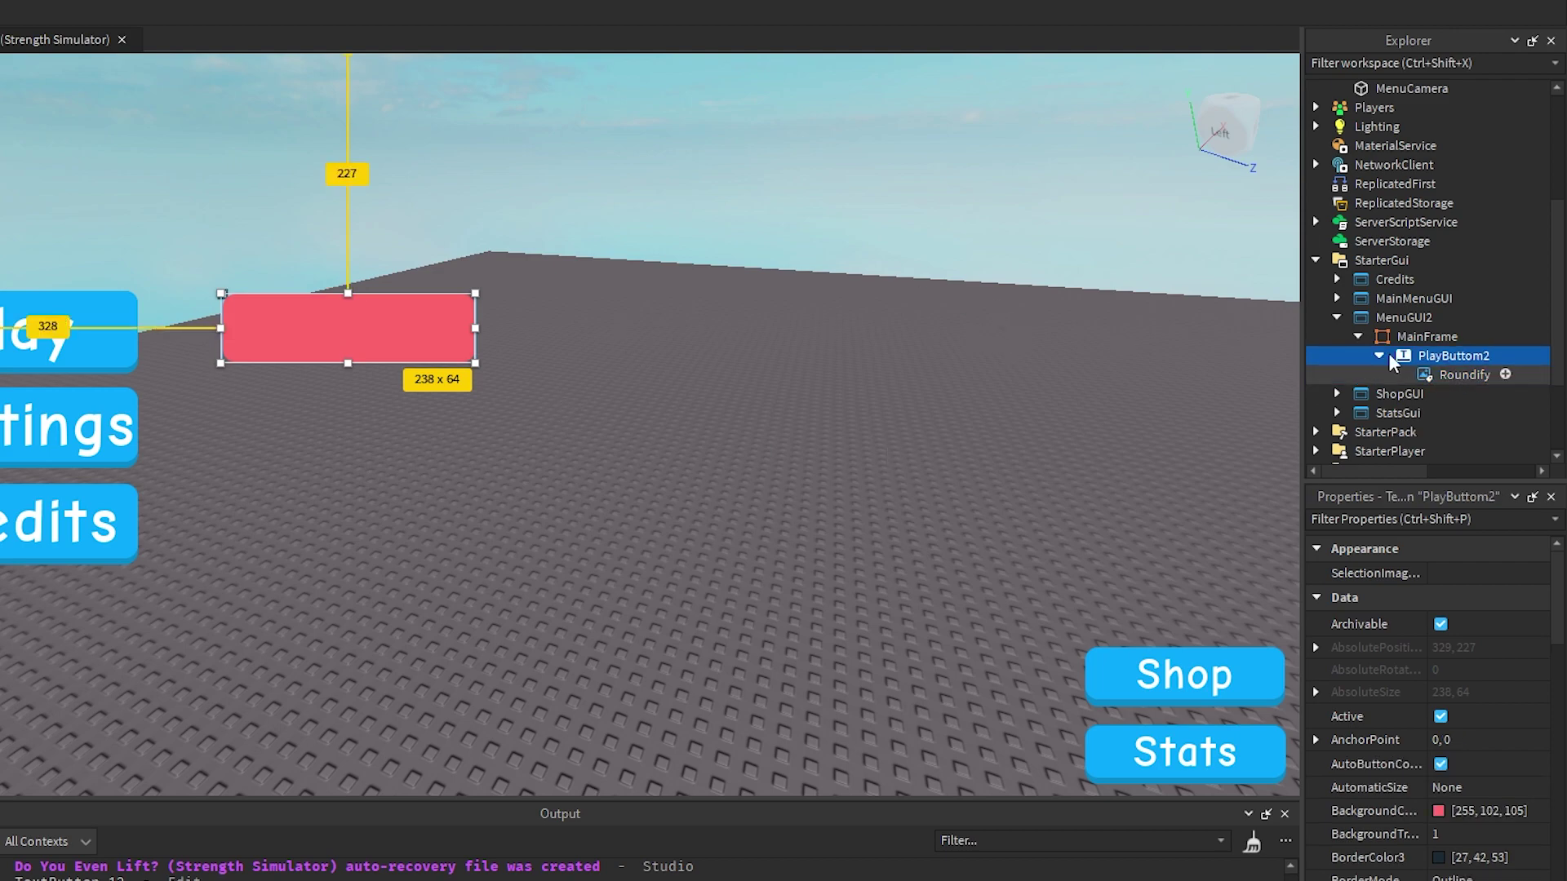
{"action": "left_click", "coordinate": [1443, 376]}
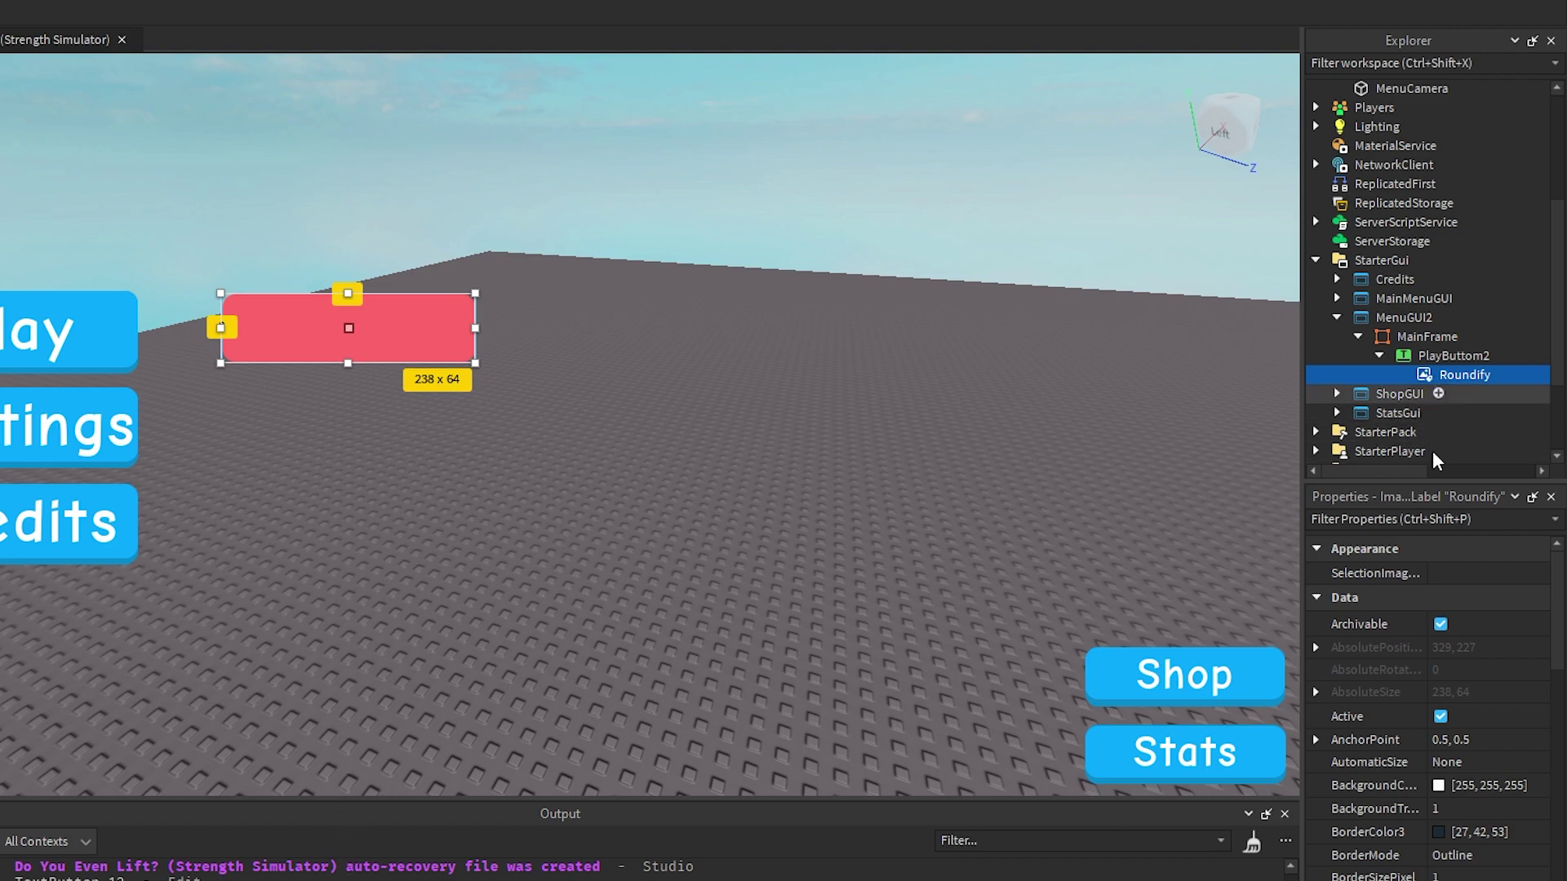
Set the ZIndex of the Roundify image label inside PlayButtom2 to 0.
{"action": "scroll", "coordinate": [1437, 719], "scroll_direction": "down", "scroll_amount": 3}
{"action": "scroll", "coordinate": [1437, 718], "scroll_direction": "down", "scroll_amount": 2}
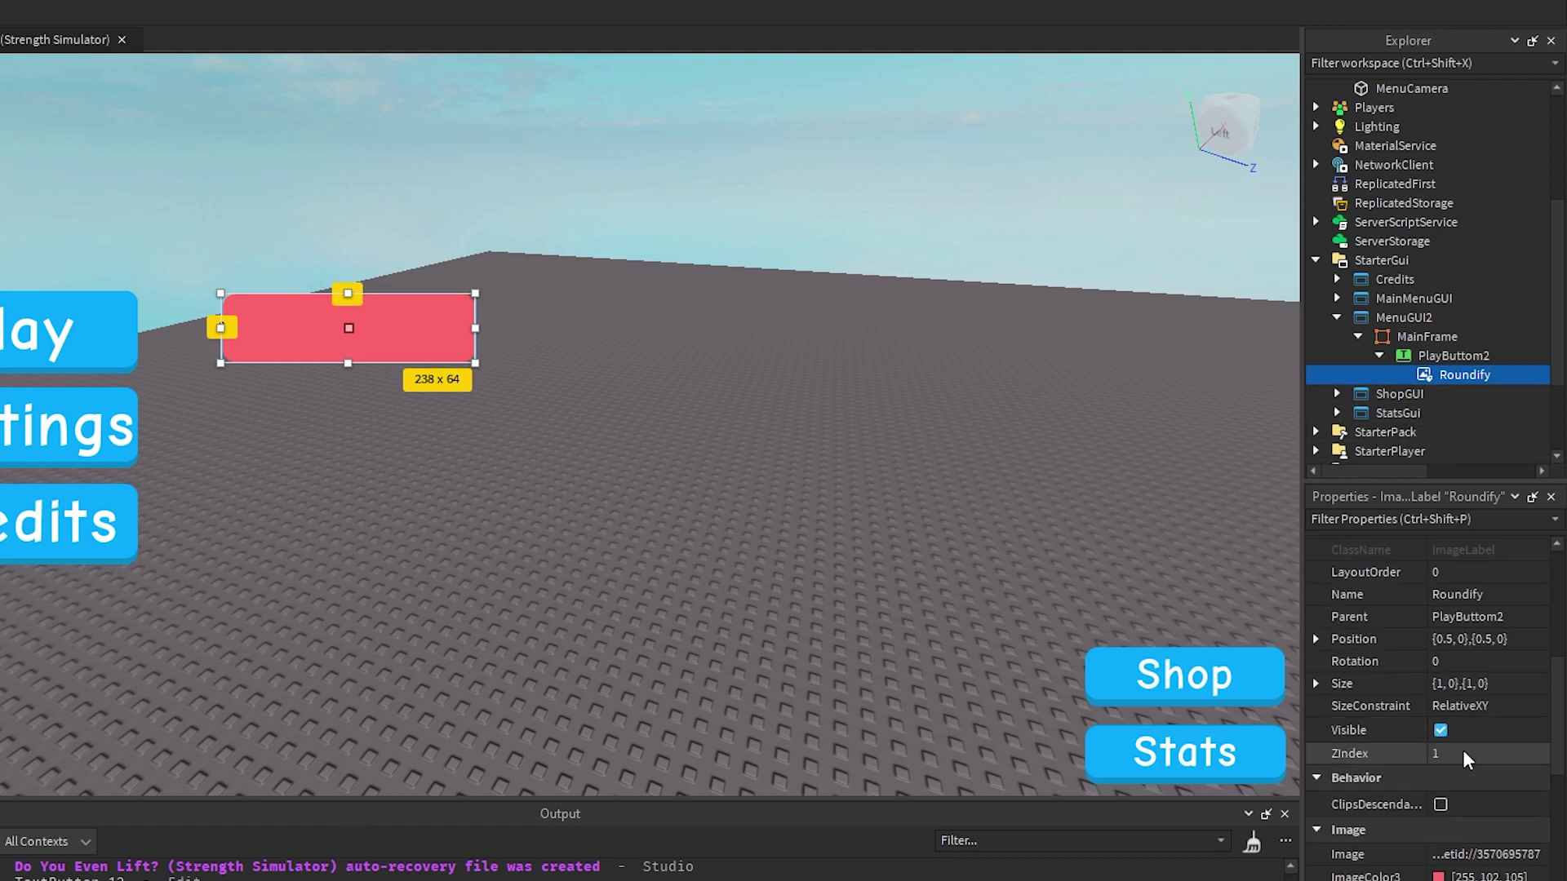
{"action": "left_click", "coordinate": [1467, 754]}
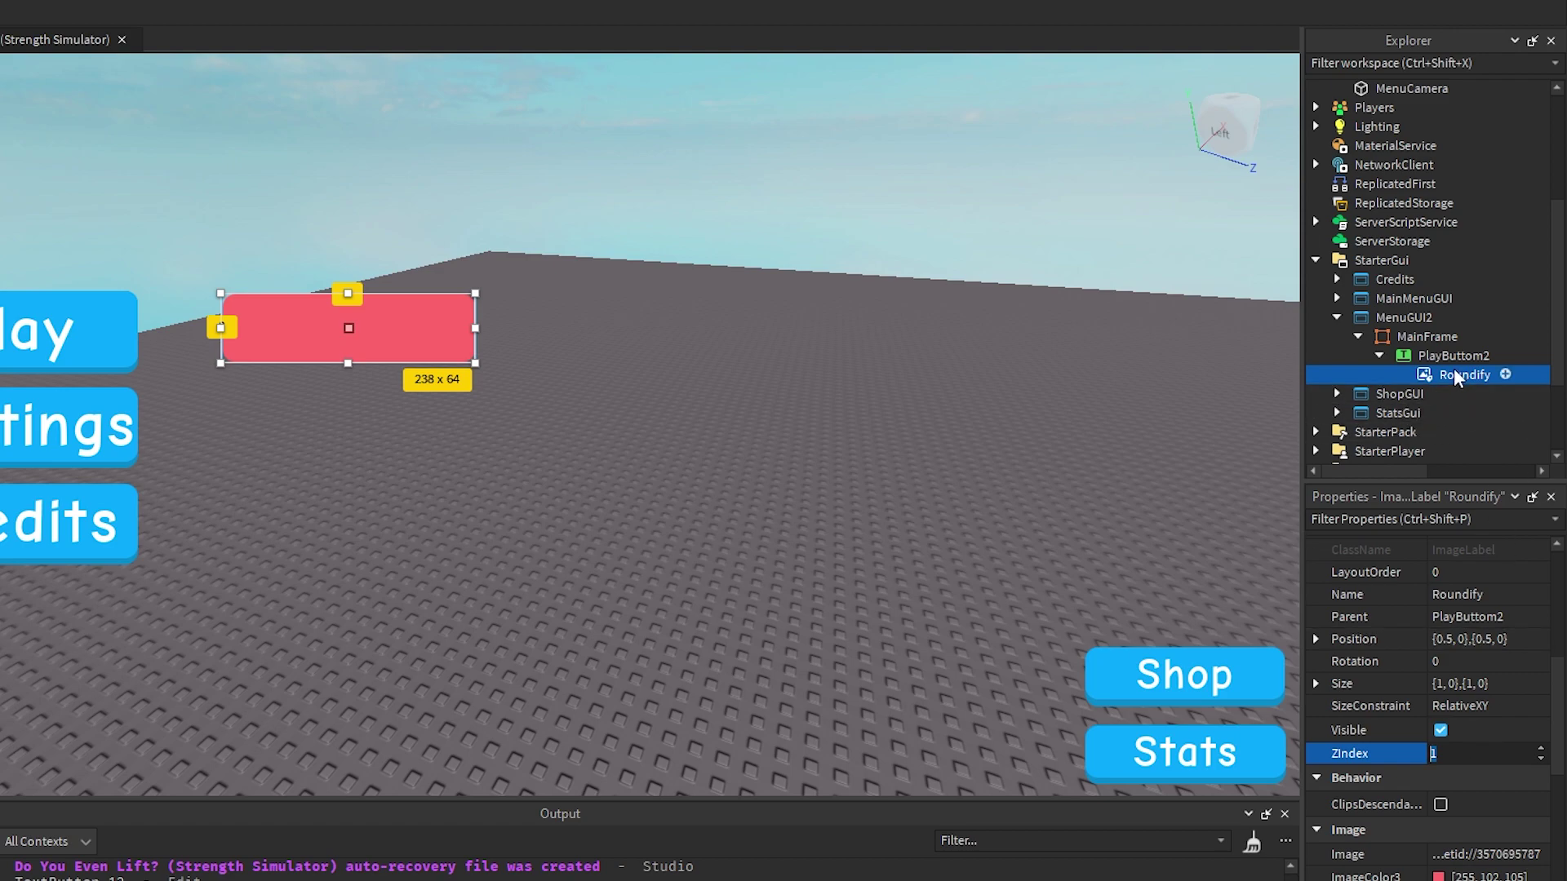
{"action": "type", "text": "0"}
{"action": "key", "text": "Return"}
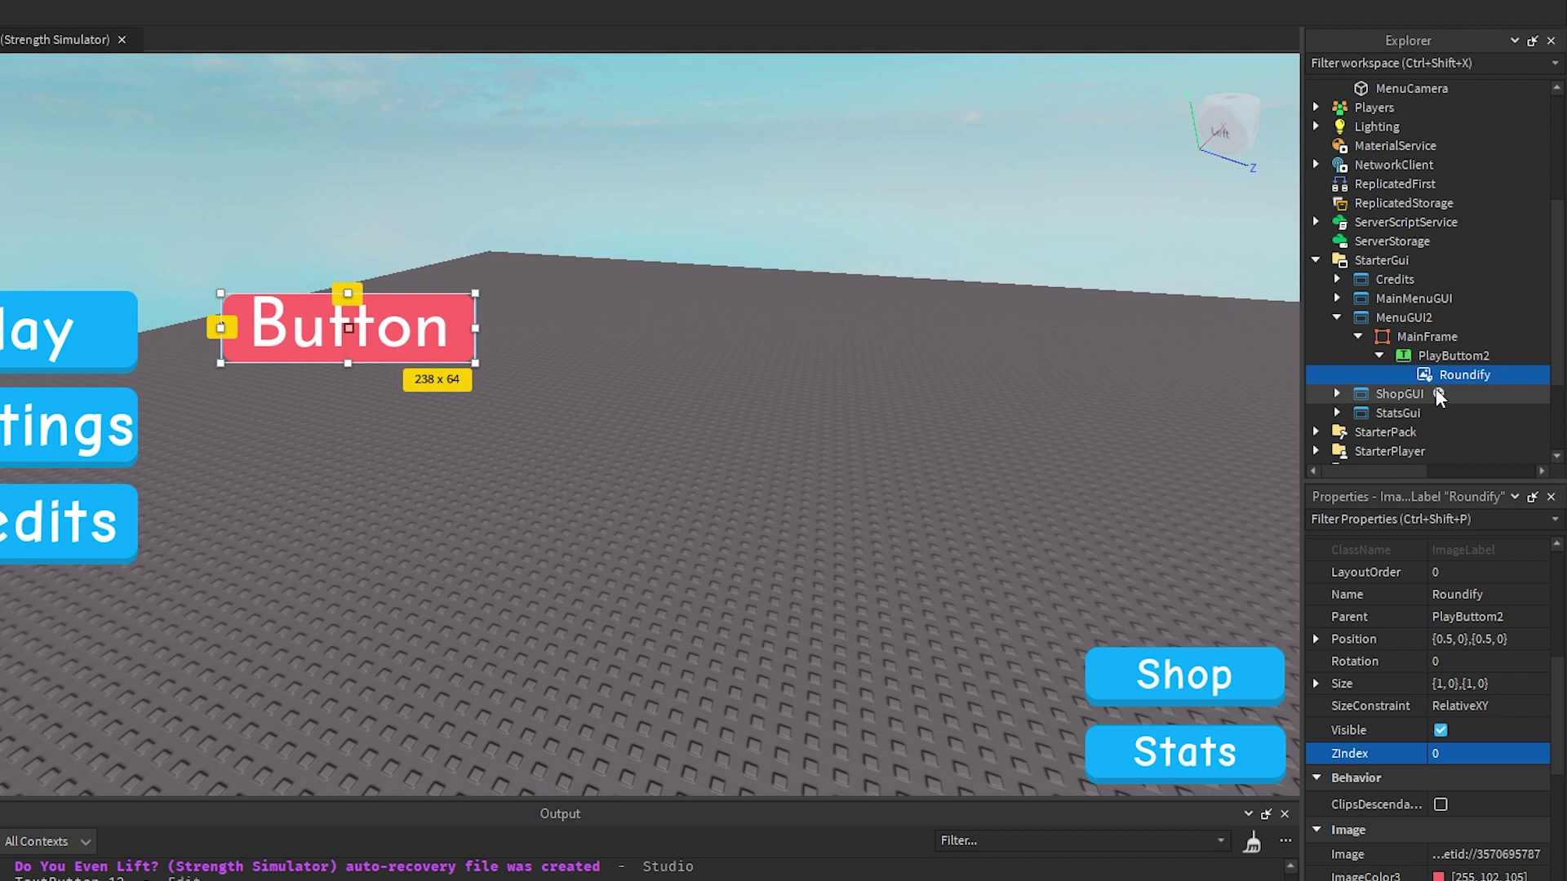
Duplicate the Roundify image label inside PlayButtom2 and rename the copy RoundifyShadow.
{"action": "left_click", "coordinate": [1465, 356]}
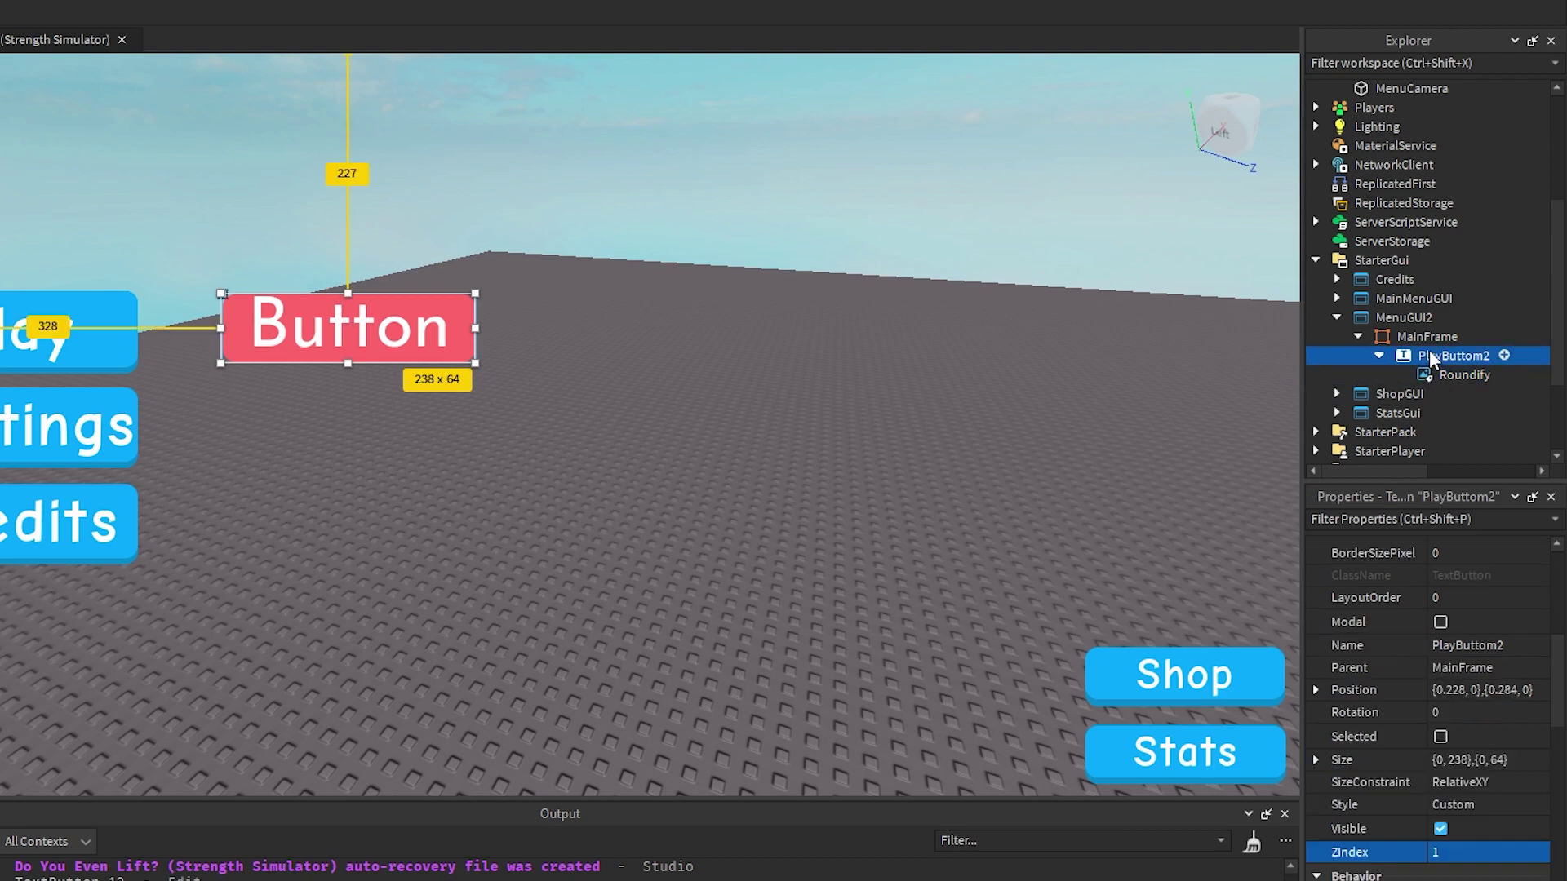
{"action": "double_click", "coordinate": [1472, 376]}
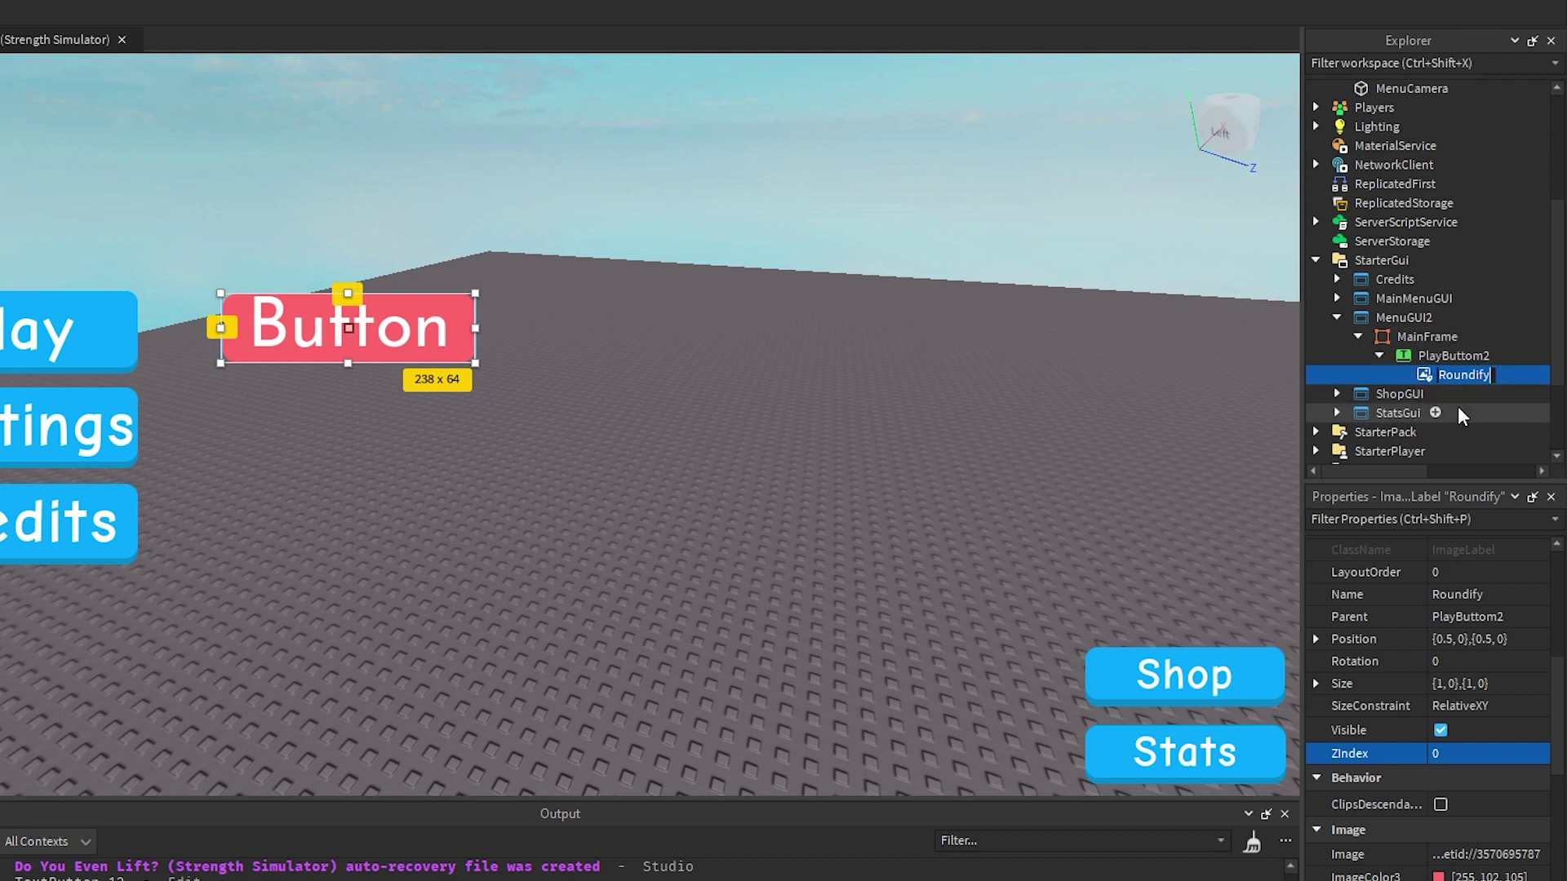
{"action": "left_click", "coordinate": [1355, 357]}
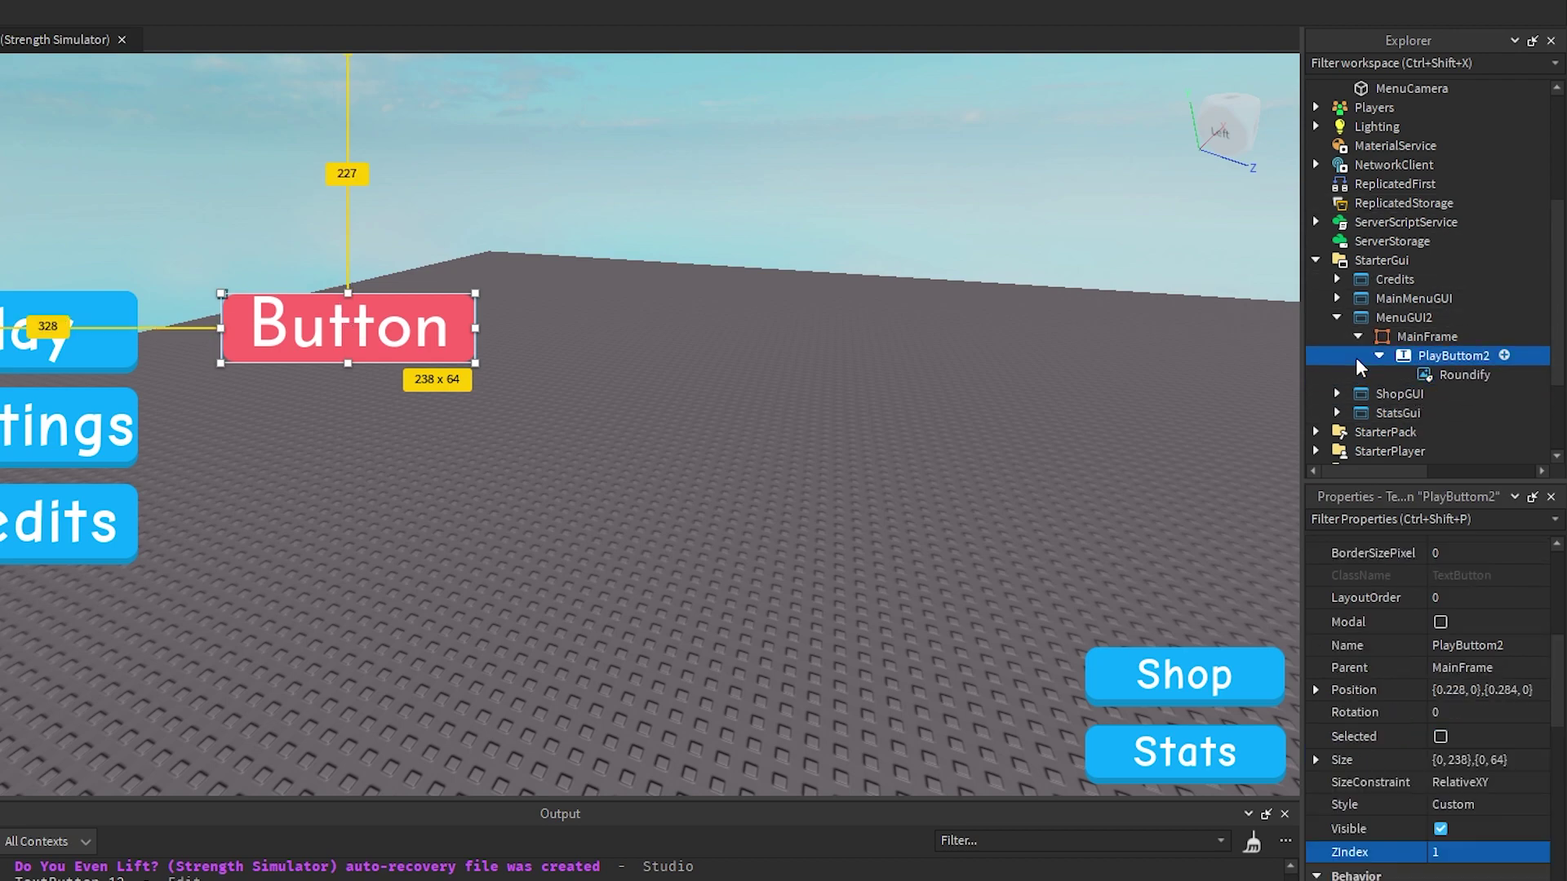
{"action": "left_click", "coordinate": [1459, 381]}
{"action": "key", "text": "ctrl+v"}
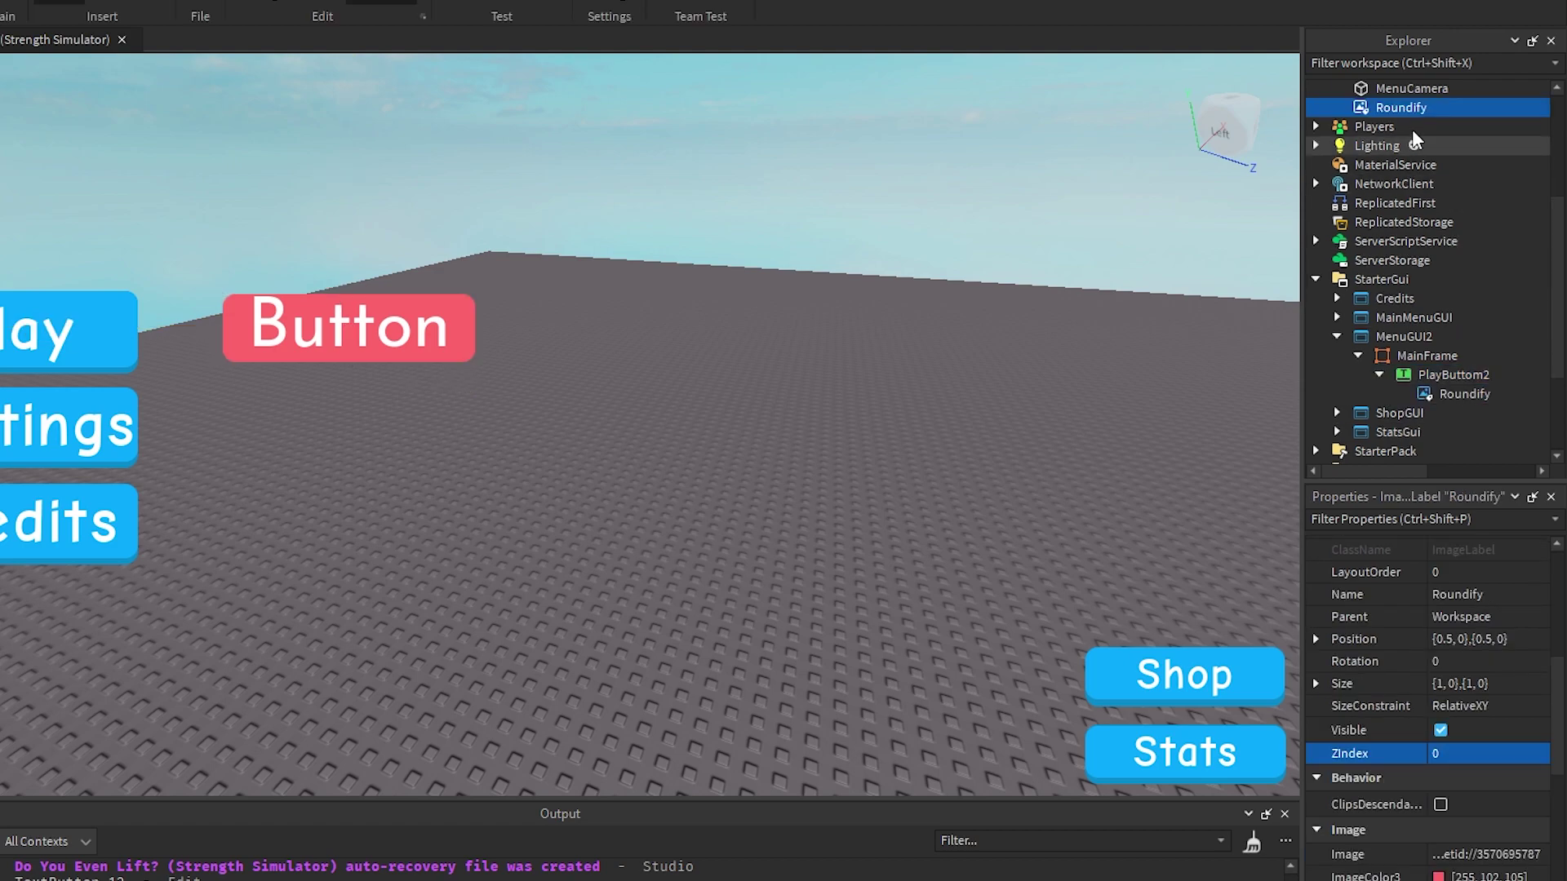
{"action": "left_click_drag", "start_coordinate": [1391, 108], "coordinate": [1436, 395]}
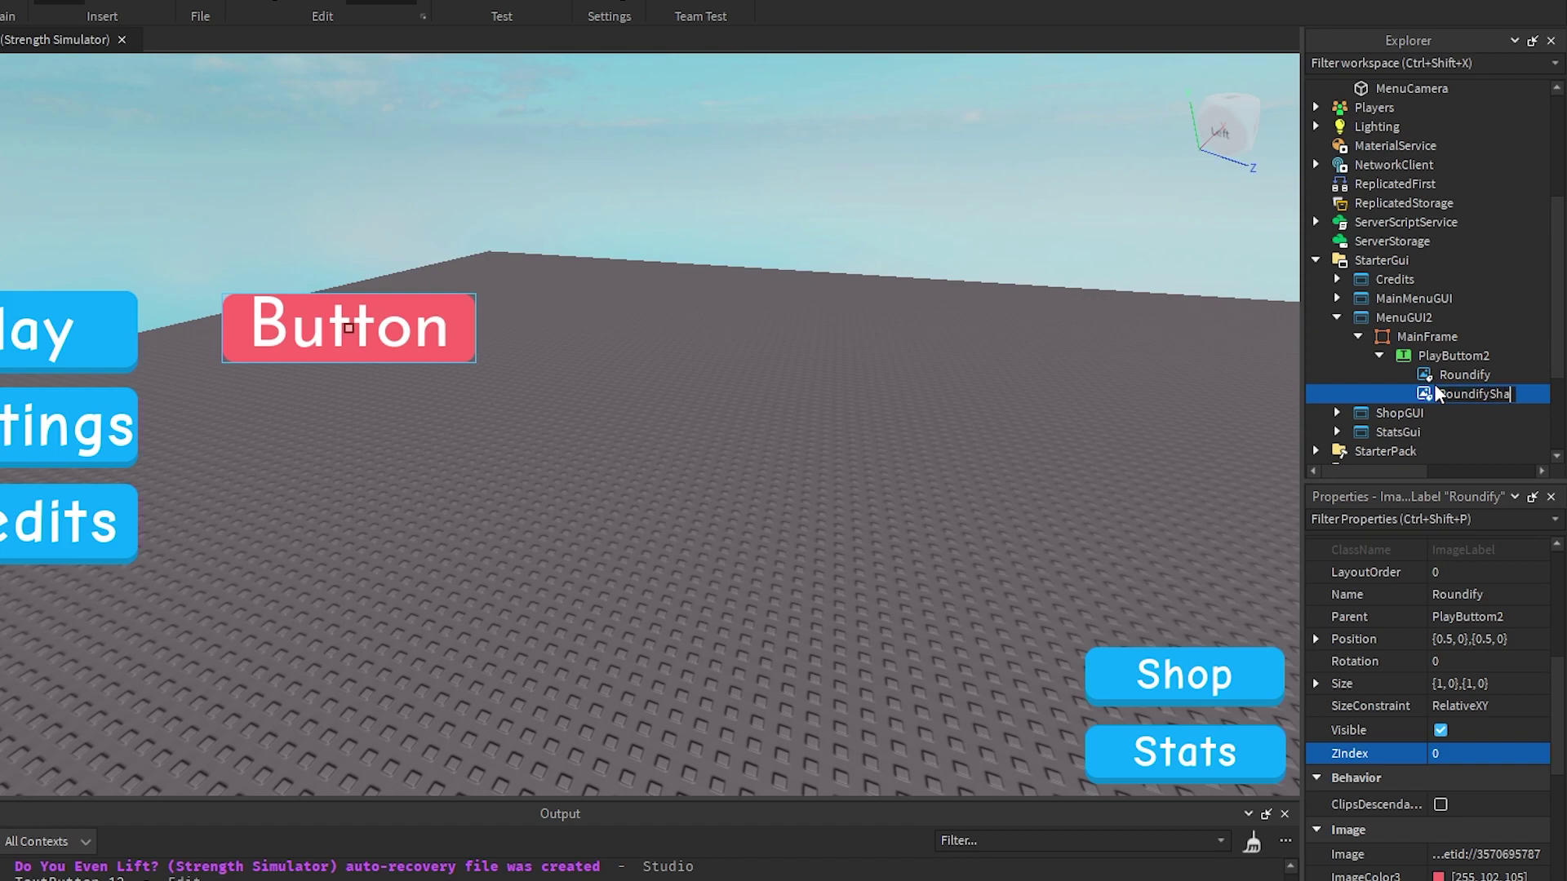
{"action": "key", "text": "Return"}
Darken the image color of RoundifyShadow to RGB 184, 74, 77.
{"action": "scroll", "coordinate": [1436, 400], "scroll_direction": "down", "scroll_amount": 2}
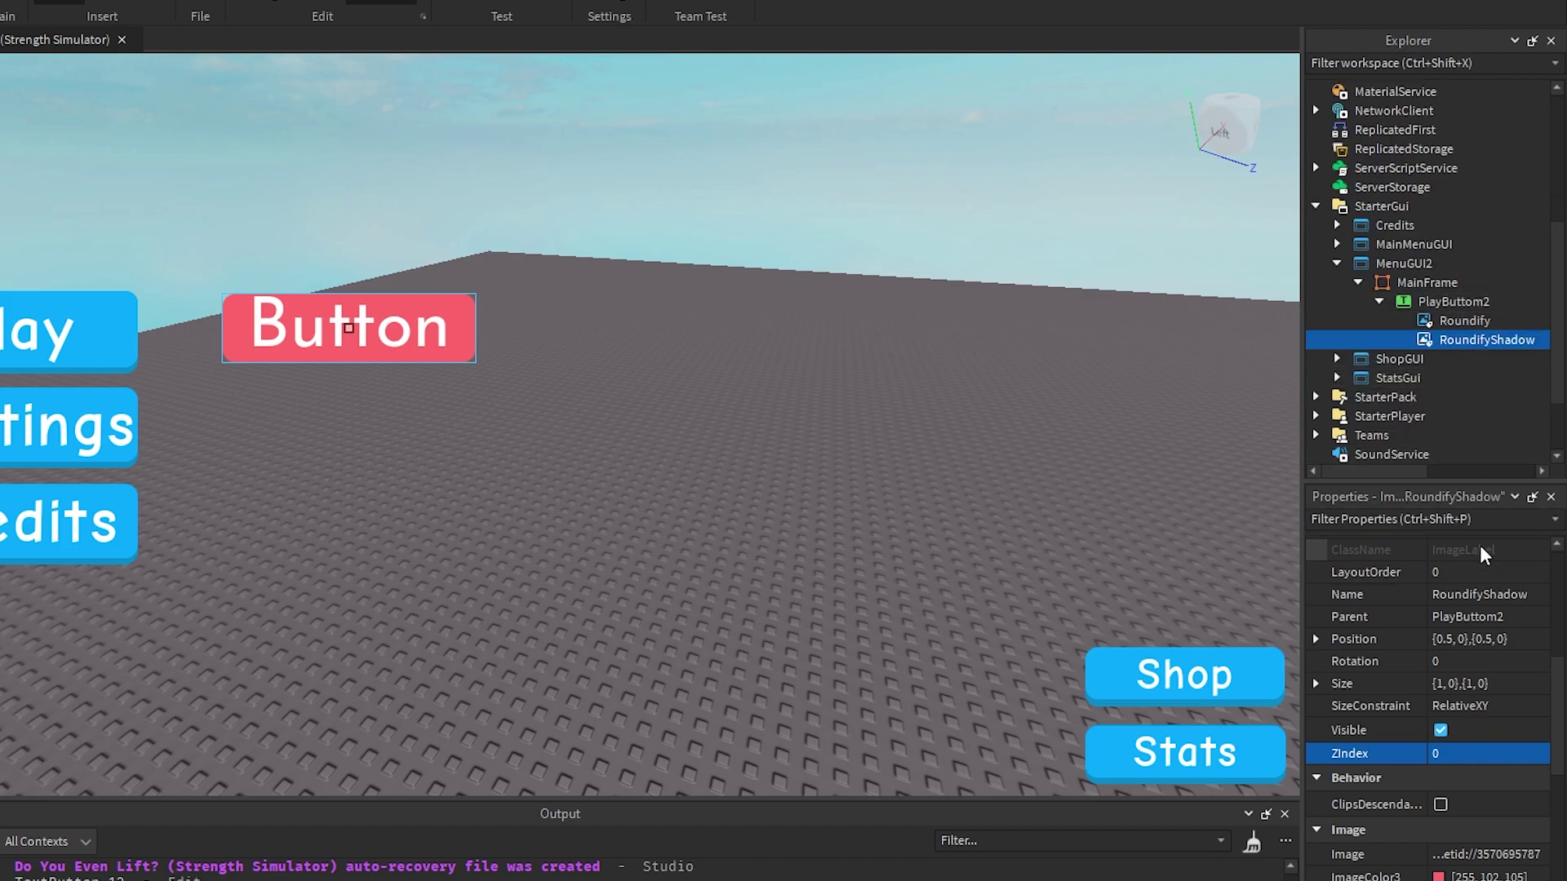
{"action": "left_click", "coordinate": [1438, 875]}
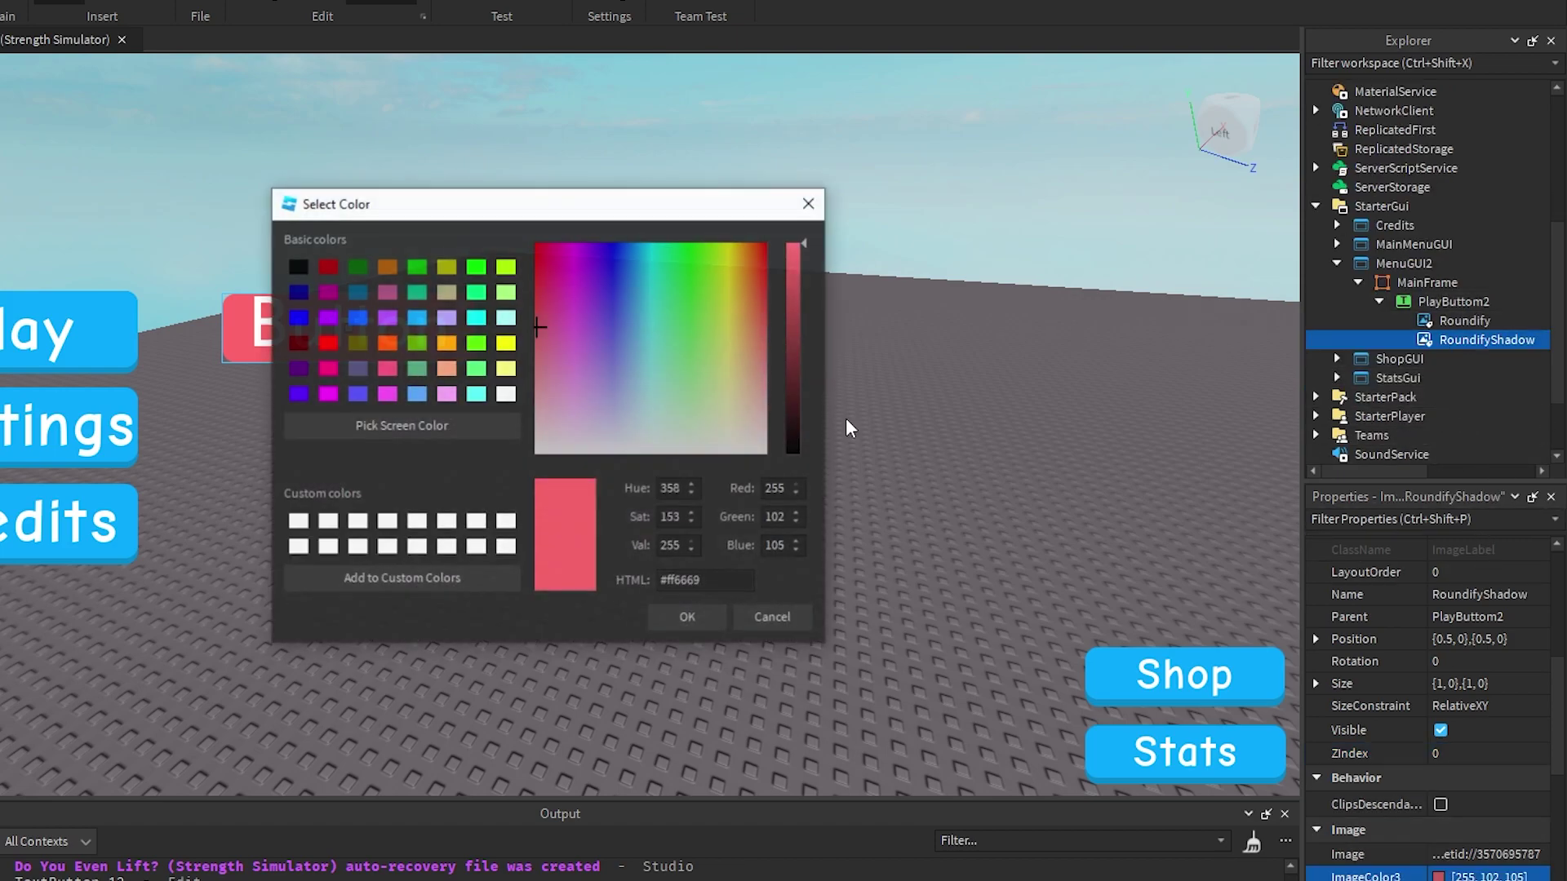
{"action": "left_click", "coordinate": [797, 284]}
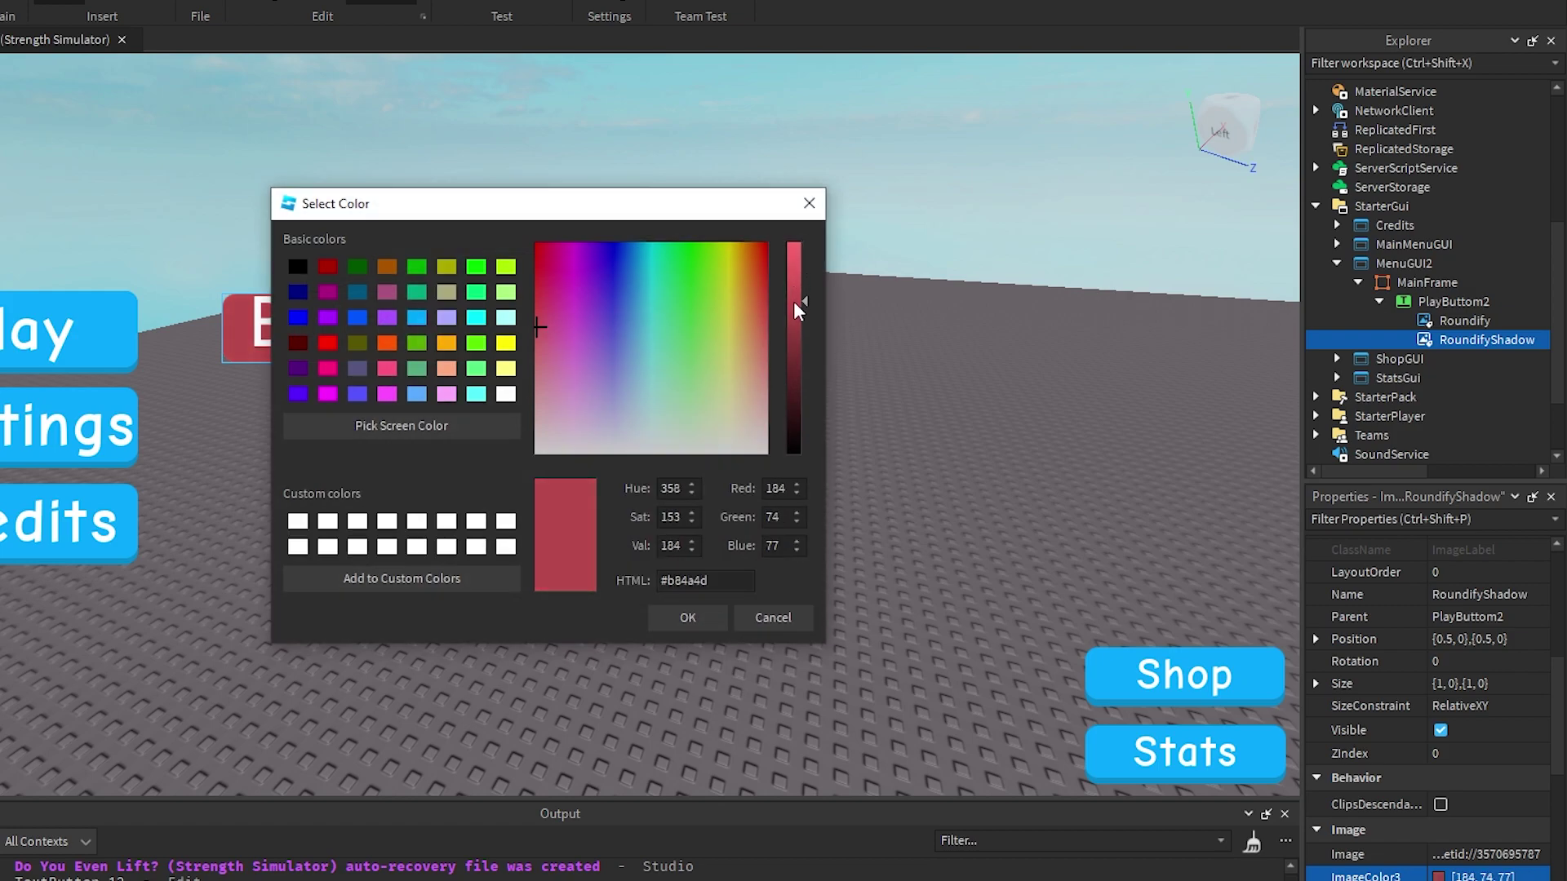
{"action": "left_click", "coordinate": [688, 618]}
{"action": "scroll", "coordinate": [1483, 620], "scroll_direction": "down", "scroll_amount": 3}
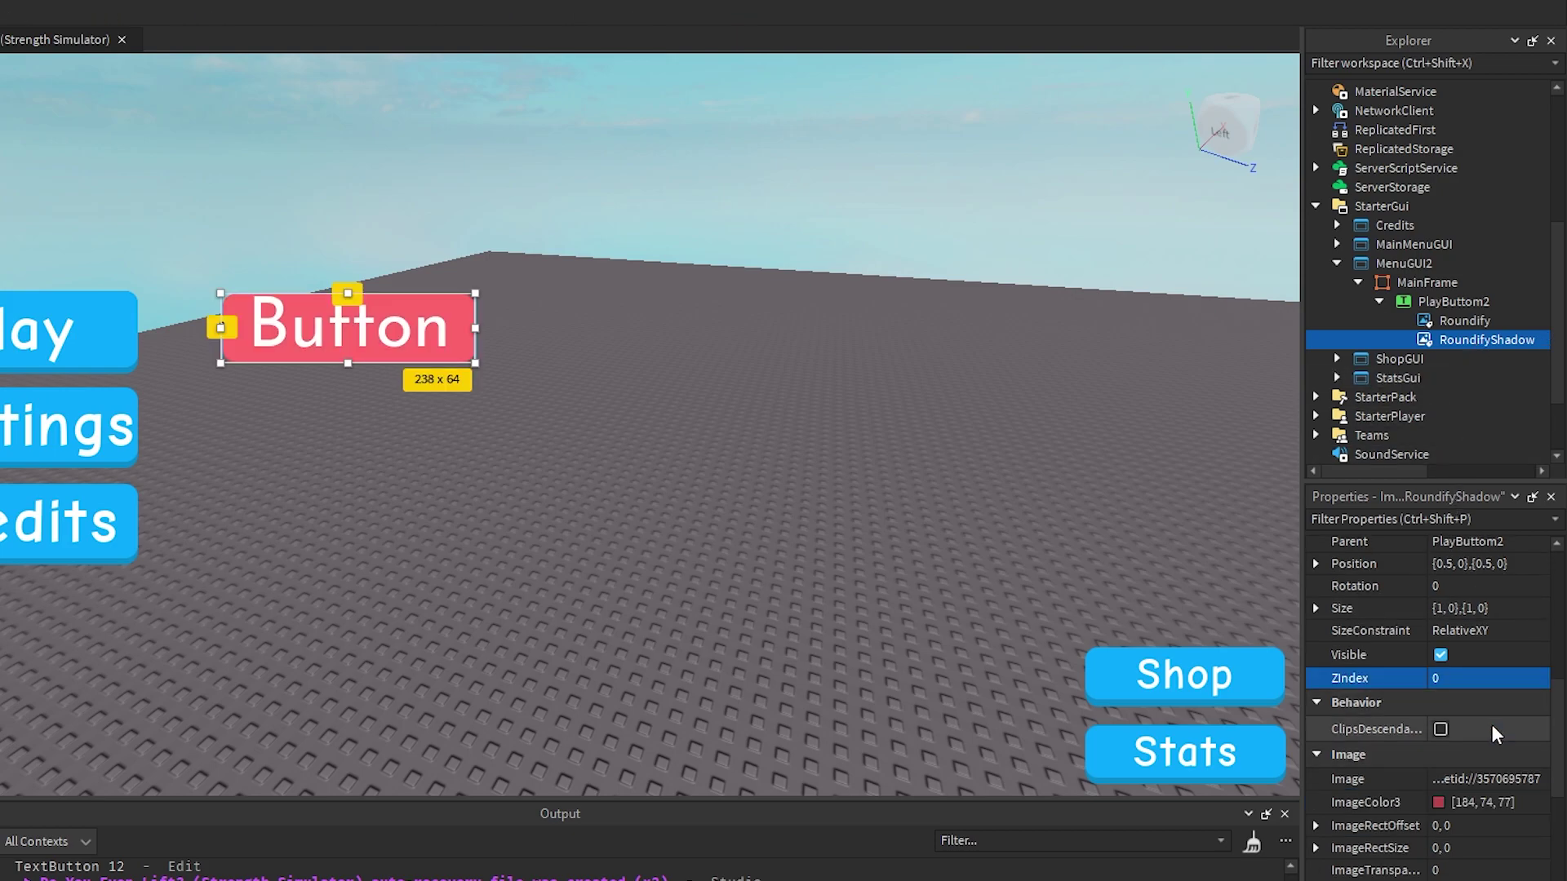
{"action": "scroll", "coordinate": [1483, 711], "scroll_direction": "down", "scroll_amount": 2}
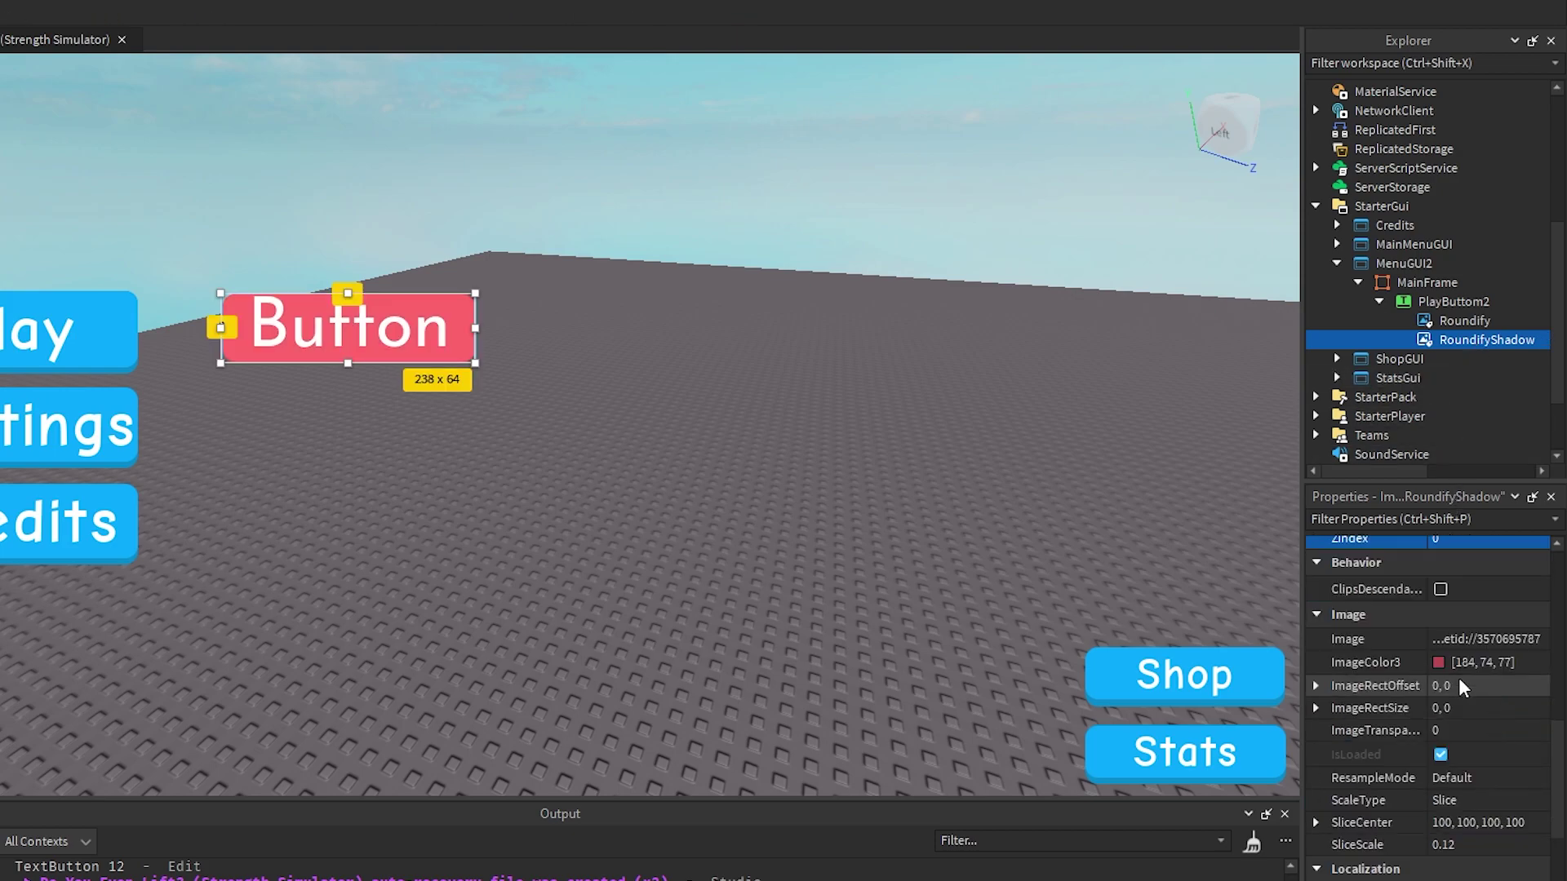
{"action": "scroll", "coordinate": [1457, 683], "scroll_direction": "up", "scroll_amount": 2}
{"action": "left_click", "coordinate": [1316, 608]}
{"action": "left_click", "coordinate": [1337, 653]}
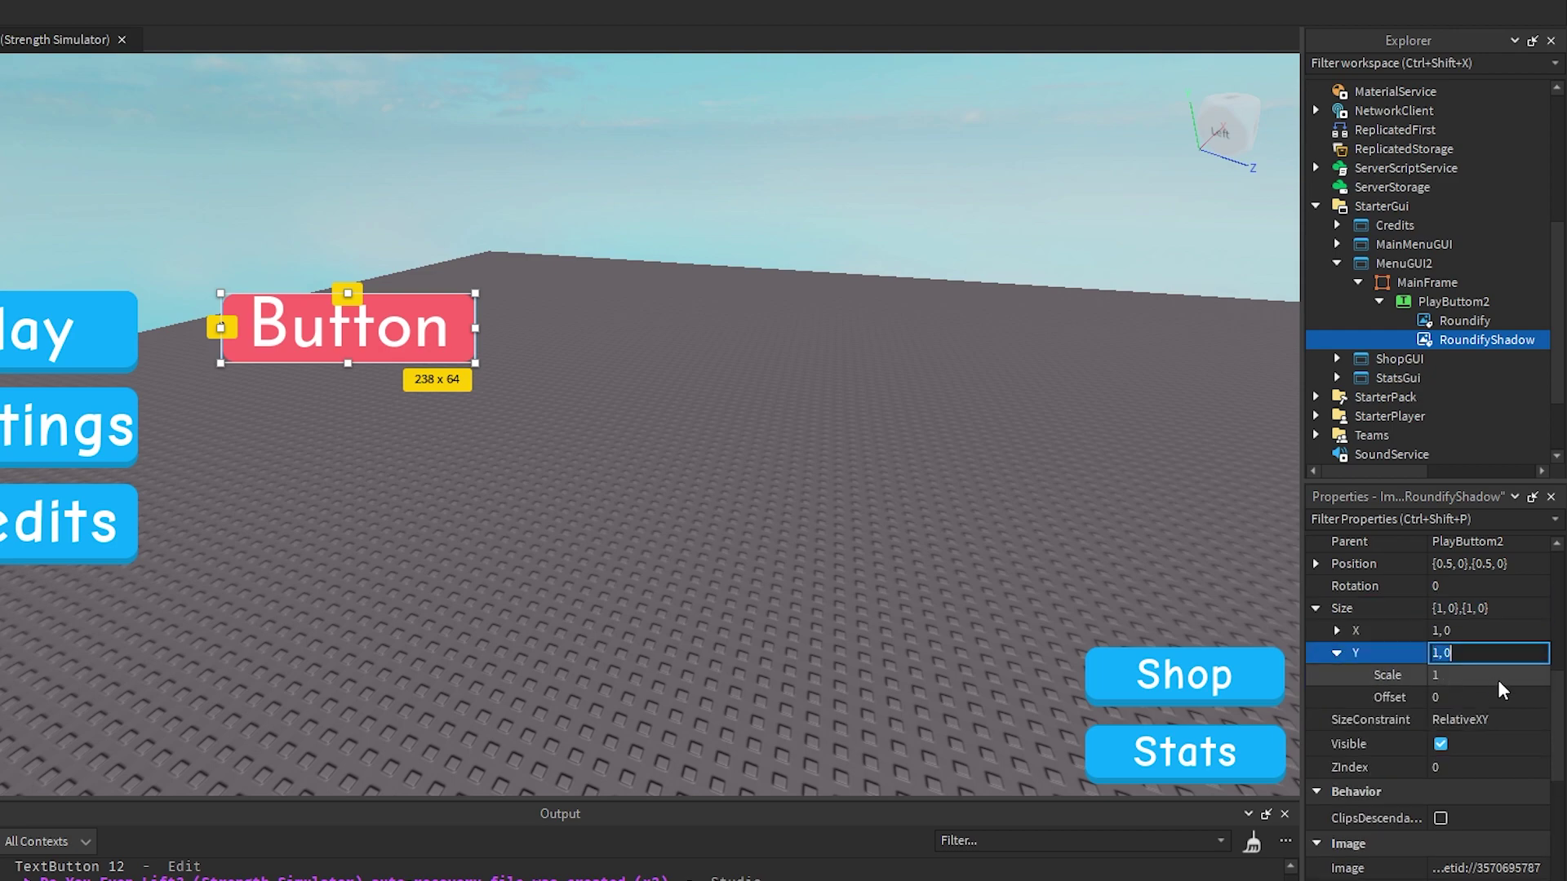
{"action": "left_click", "coordinate": [1471, 677]}
{"action": "left_click", "coordinate": [1316, 609]}
{"action": "left_click", "coordinate": [1313, 549]}
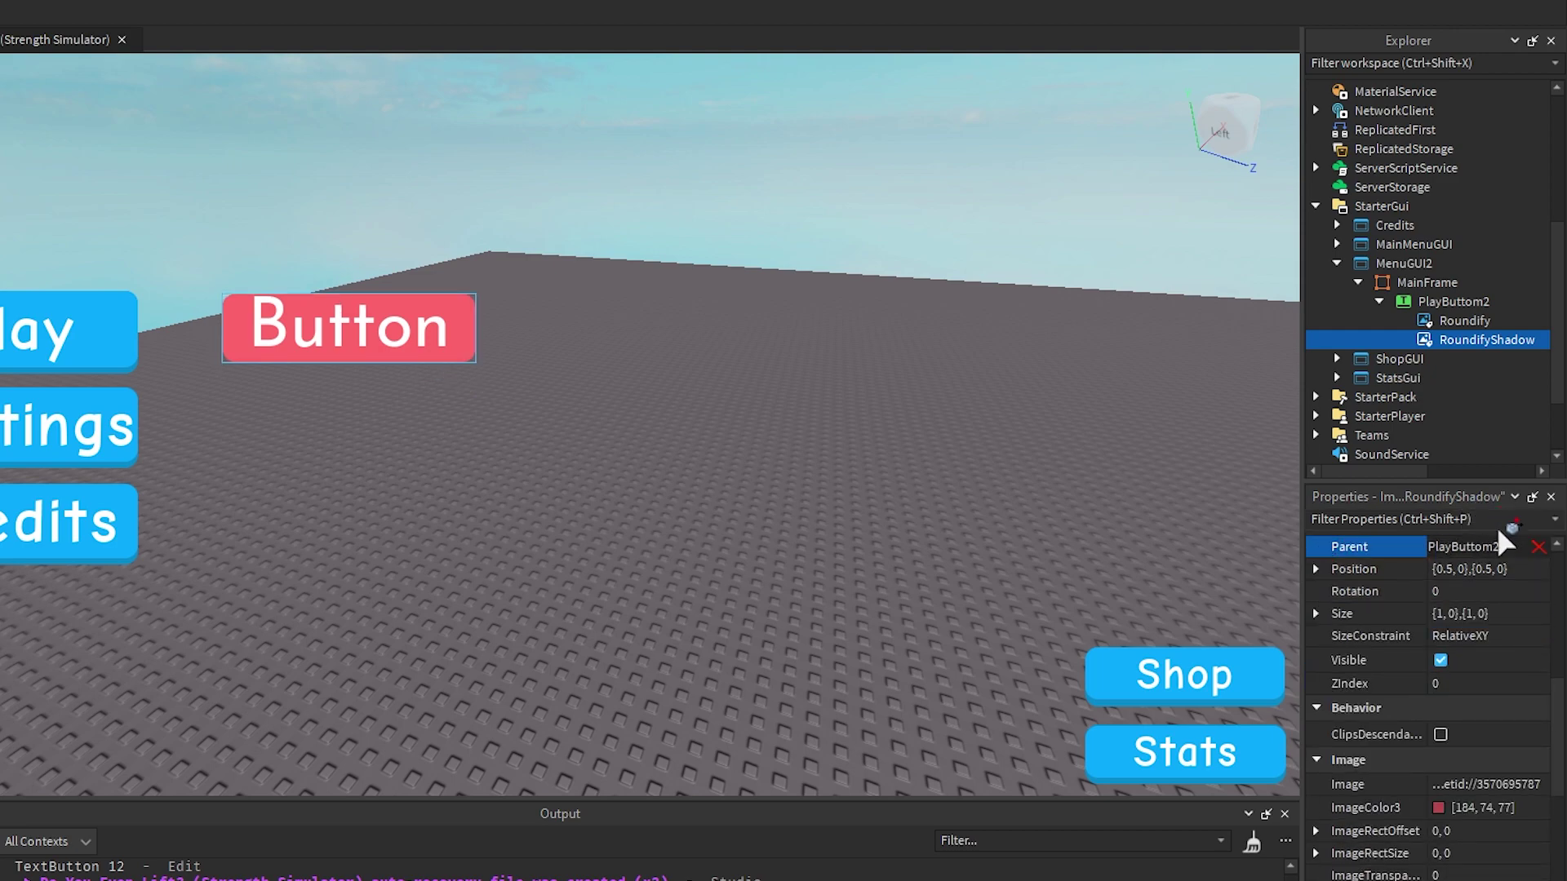
Offset RoundifyShadow downward by setting the Y scale of its position to 0.58, and check the button against the scene.
{"action": "left_click", "coordinate": [1338, 568]}
{"action": "left_click", "coordinate": [1316, 569]}
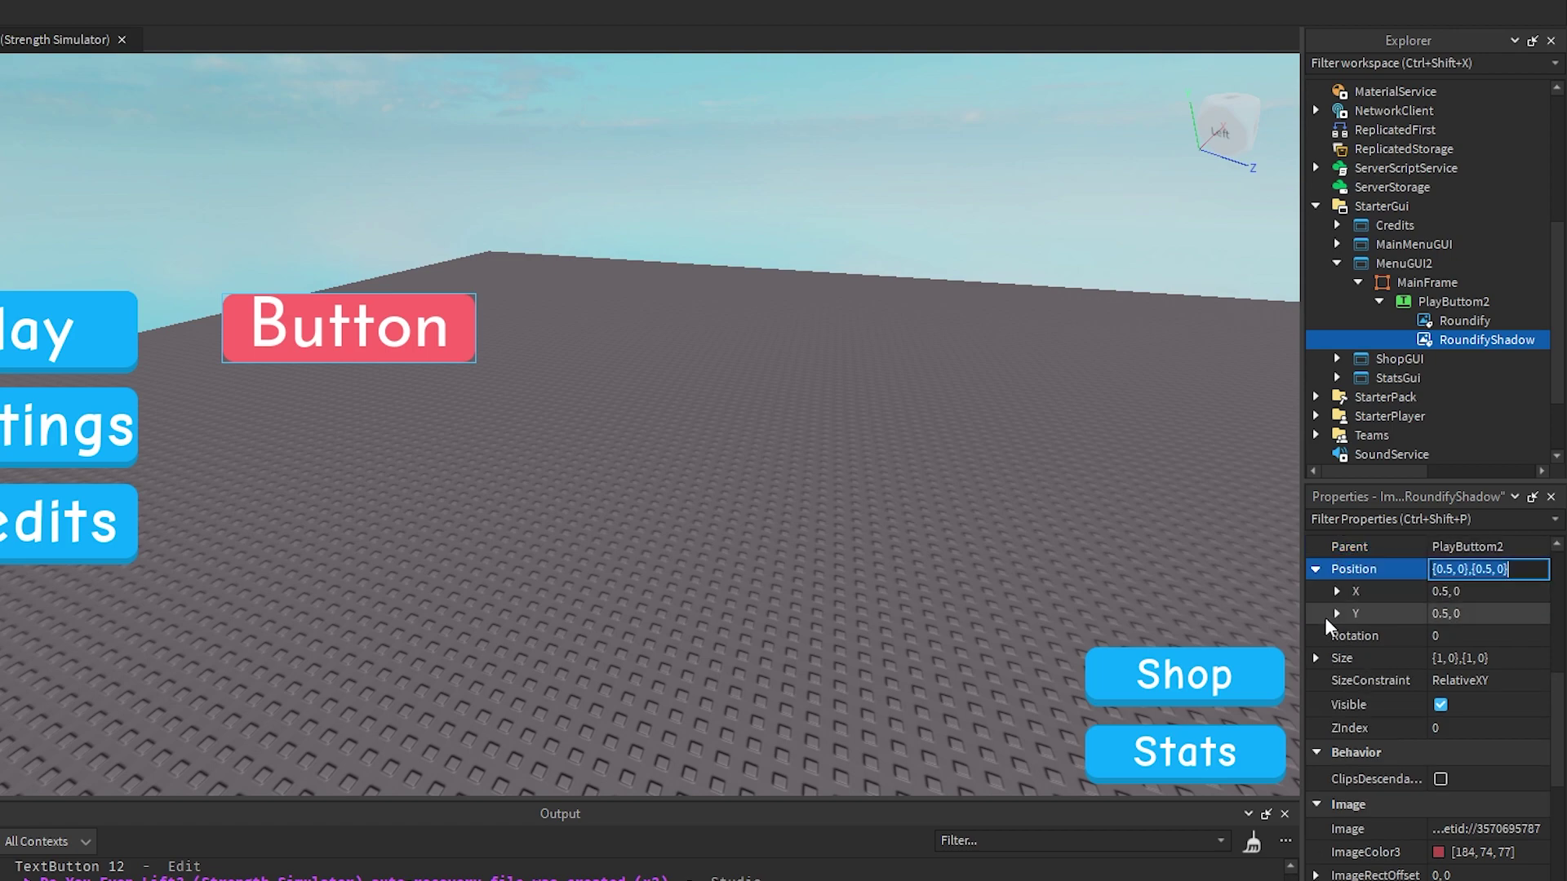
{"action": "left_click", "coordinate": [1337, 613]}
{"action": "left_click", "coordinate": [1451, 636]}
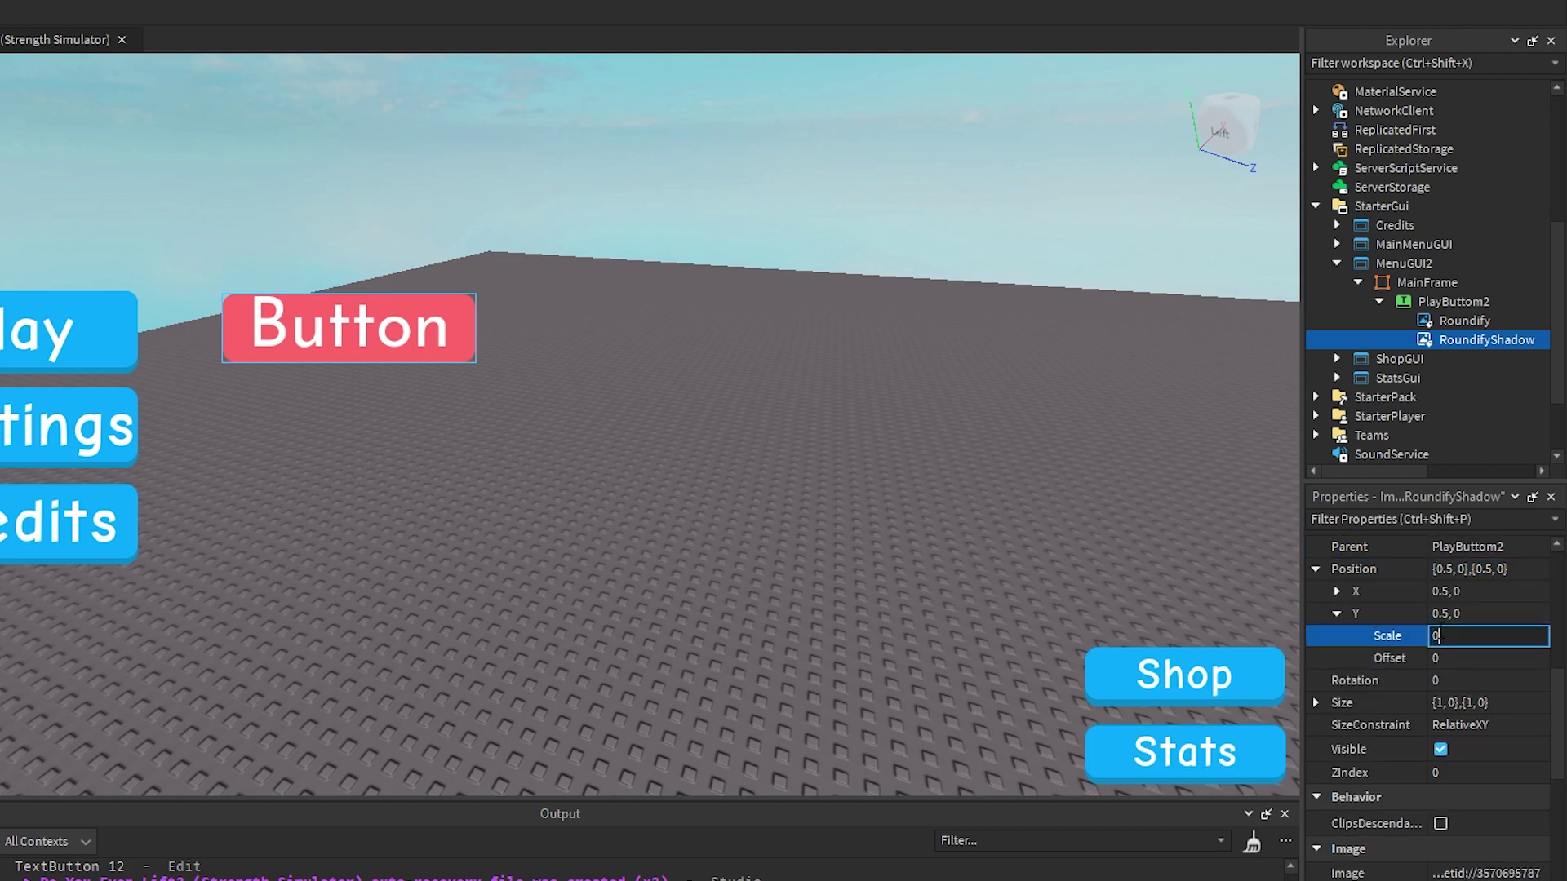
{"action": "type", "text": "0.58"}
{"action": "key", "text": "Return"}
{"action": "left_click", "coordinate": [341, 383]}
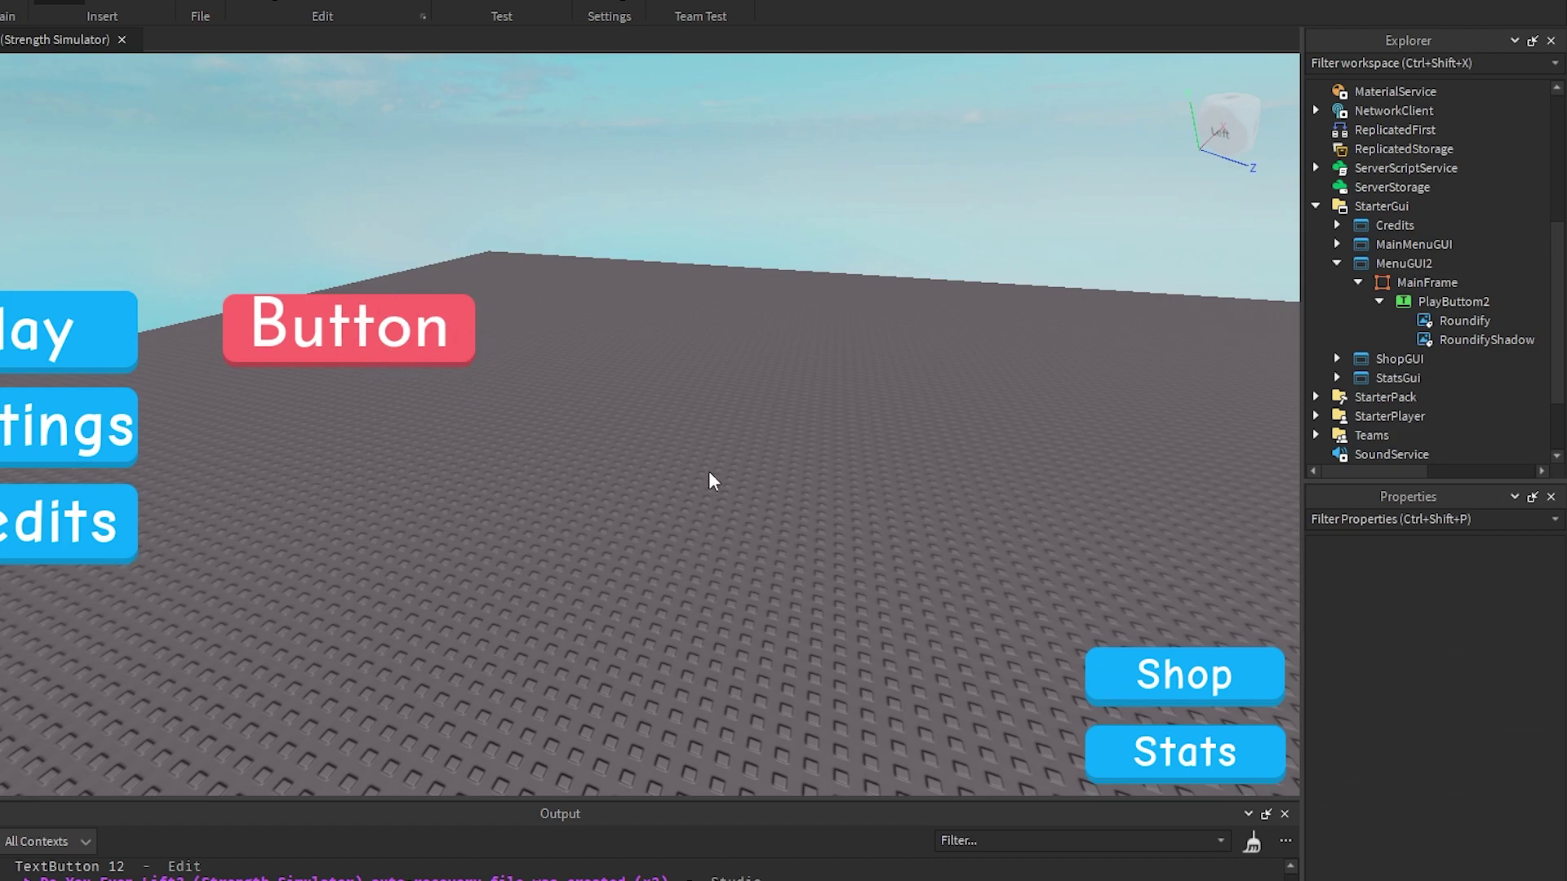
{"action": "right_click_drag", "start_coordinate": [710, 479], "coordinate": [783, 420]}
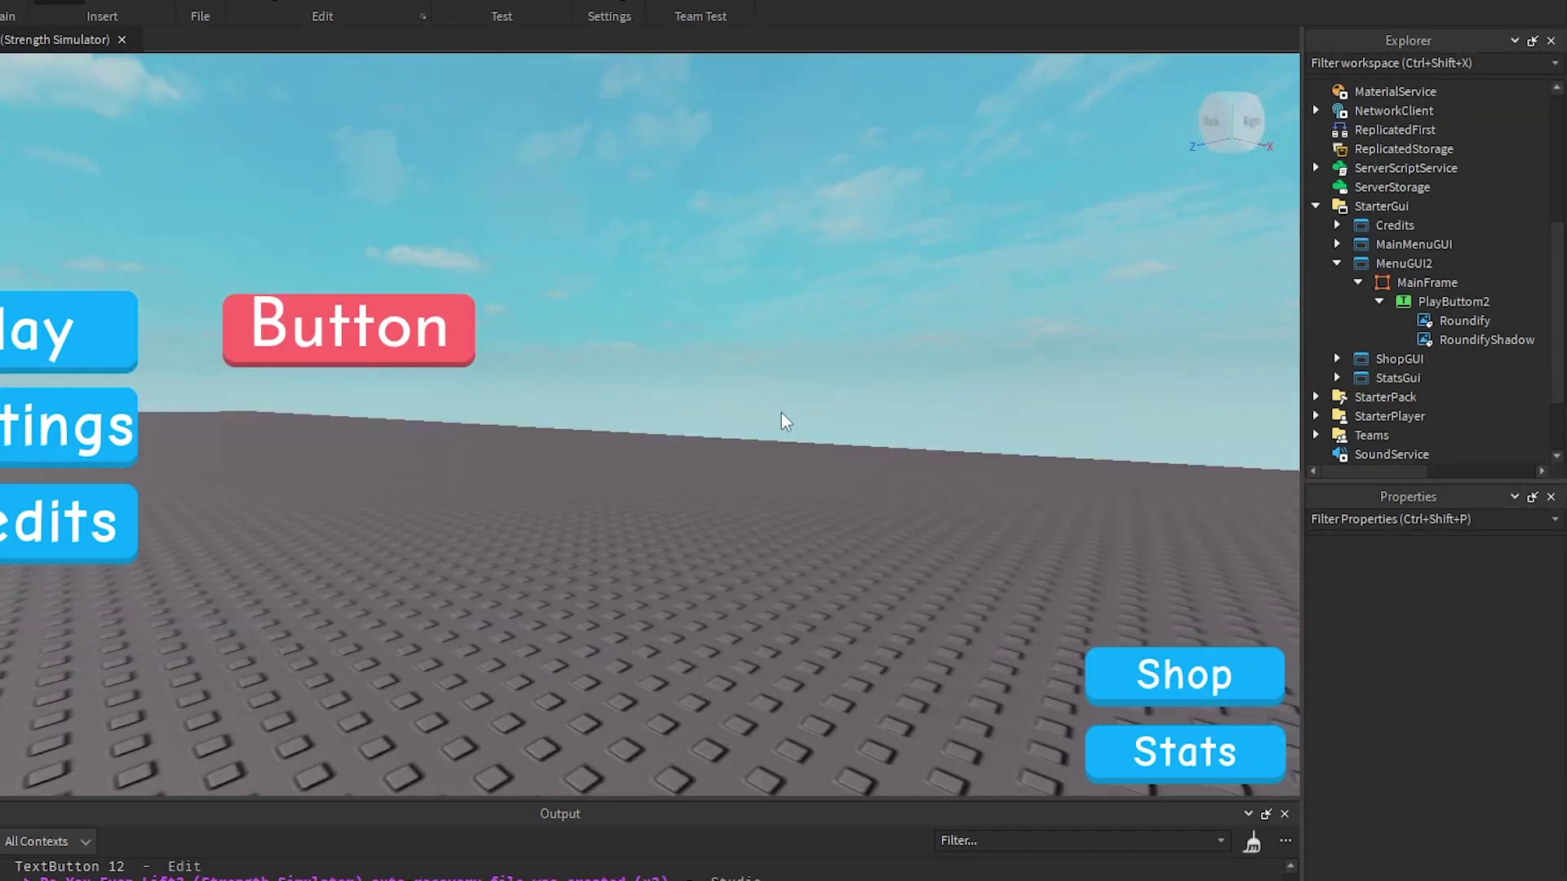